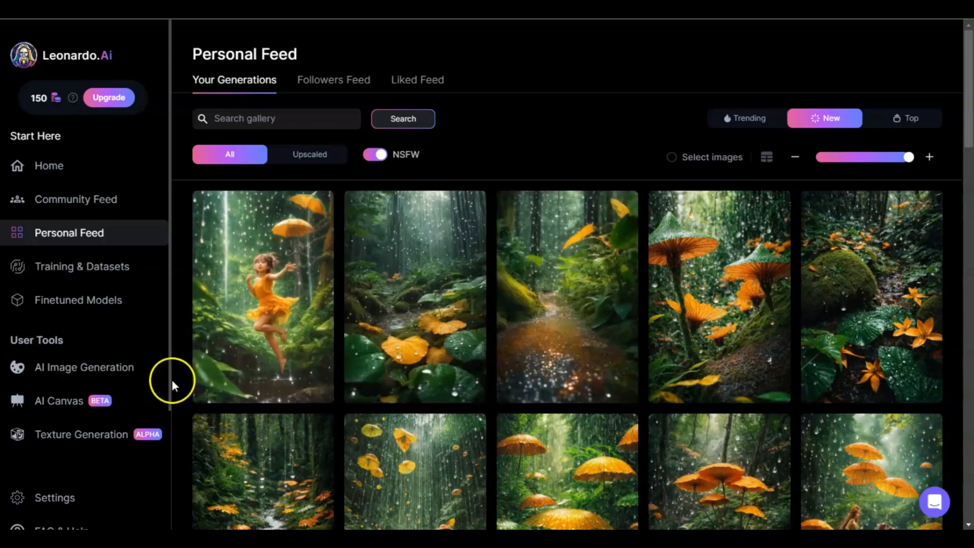
- Open AI Image Generation and look through the available PhotoReal style options
left_click(104, 370)
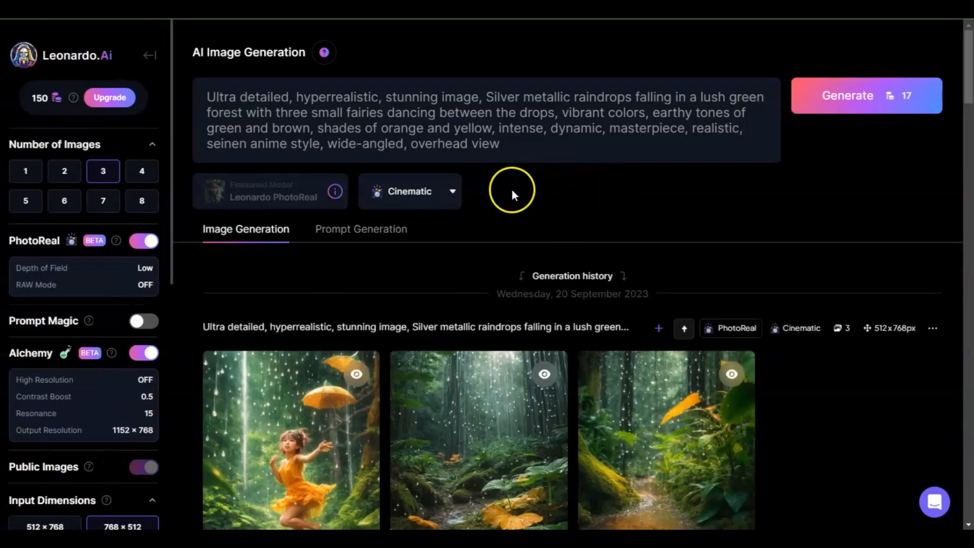
left_click(453, 191)
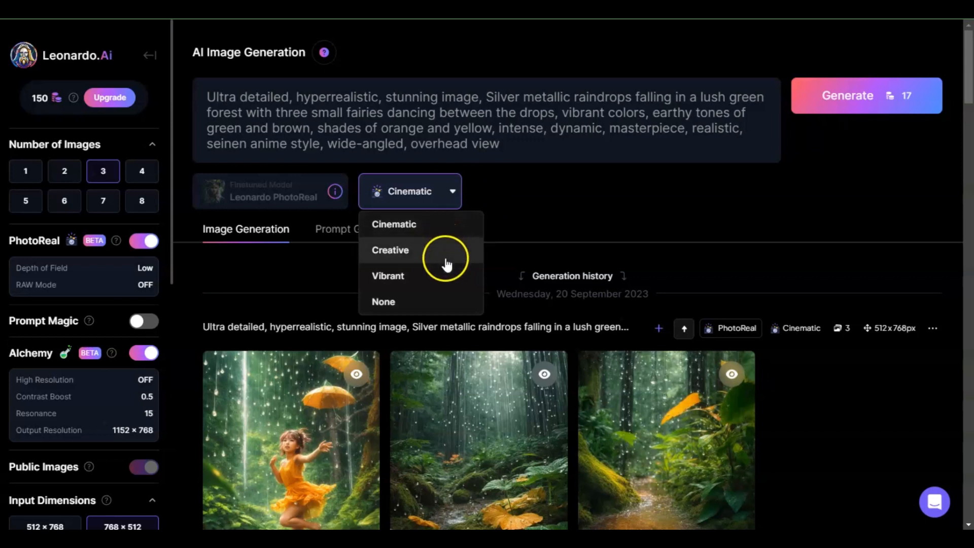
left_click(542, 192)
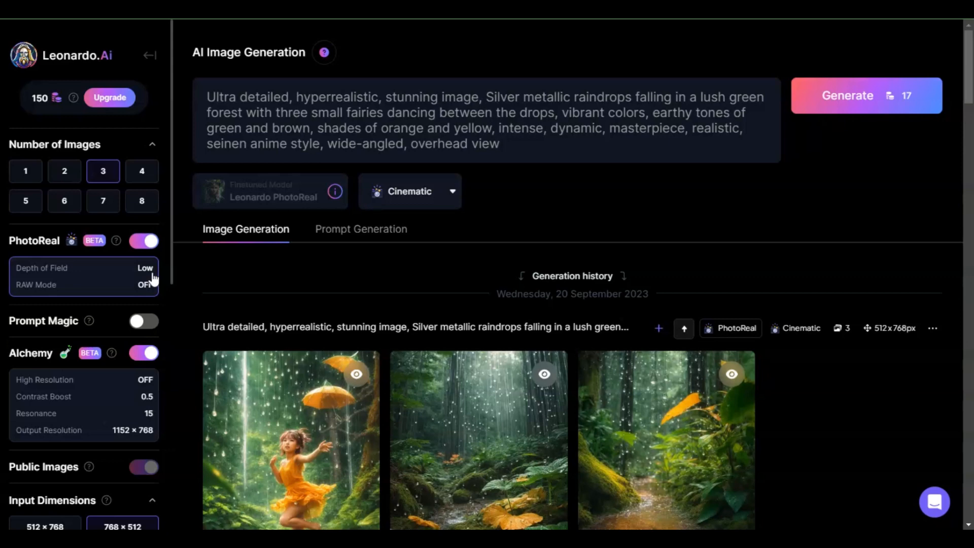
- Open the PhotoReal settings, read the RAW Mode explanation and turn RAW Mode on
left_click(124, 279)
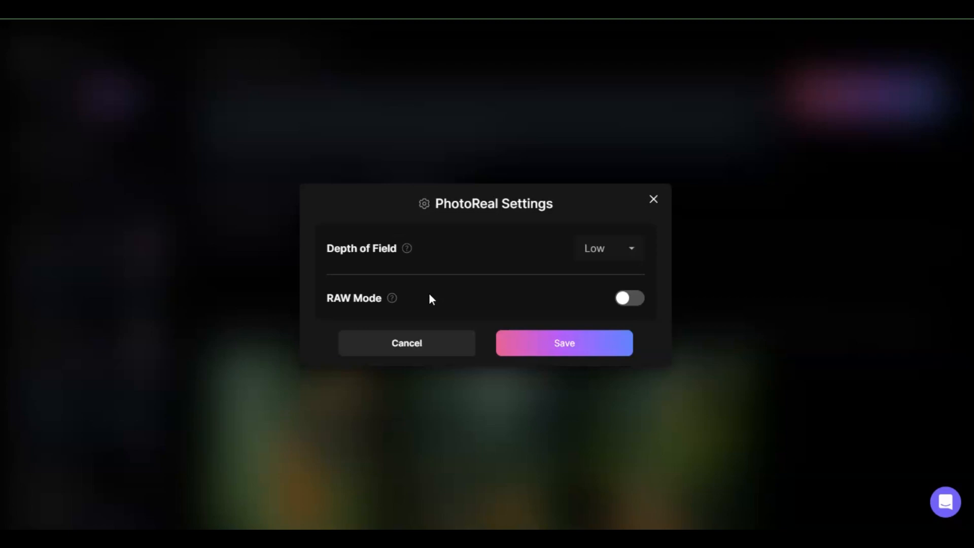
mouse_move(394, 296)
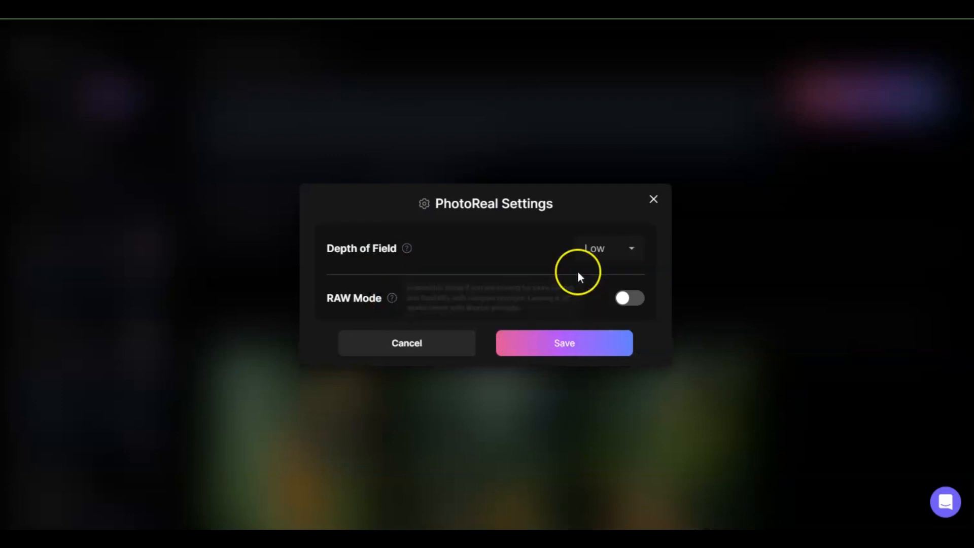
left_click(640, 298)
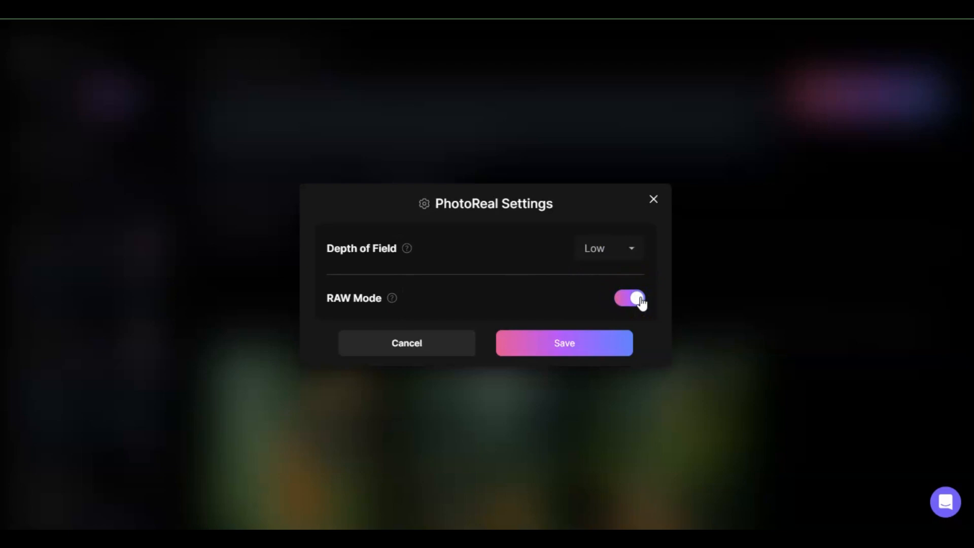
left_click(635, 299)
left_click(497, 307)
mouse_move(390, 297)
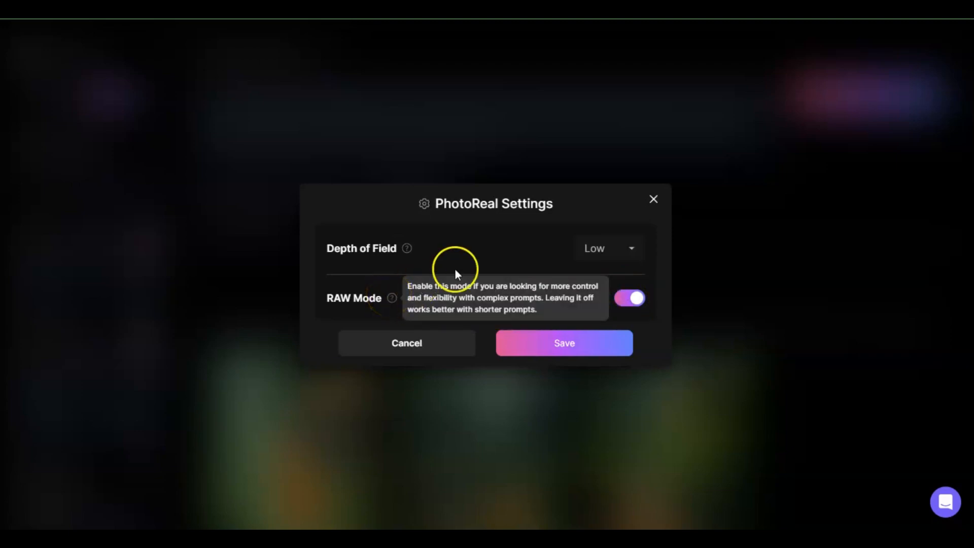
- Read the Depth of Field explanation, set Depth of Field to Medium and save the PhotoReal settings
mouse_move(406, 251)
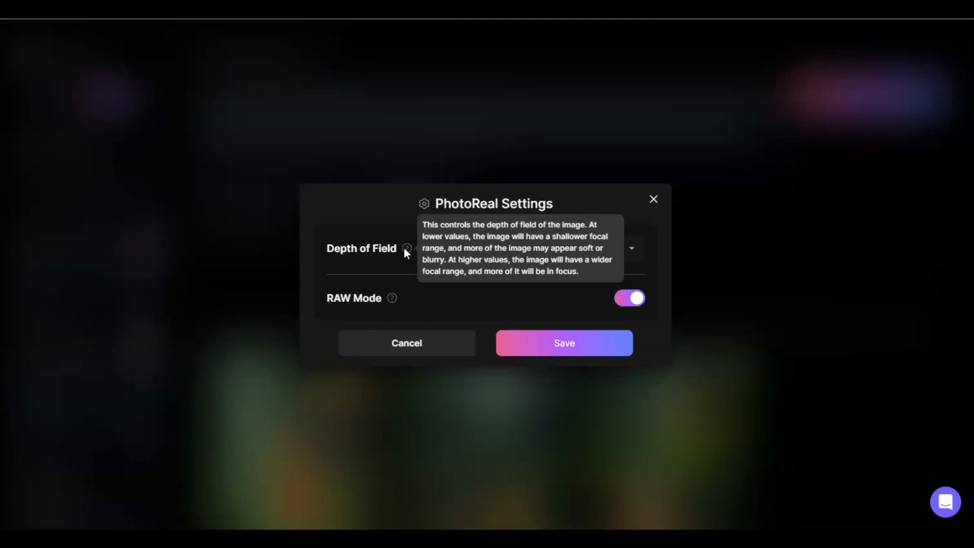
left_click(631, 254)
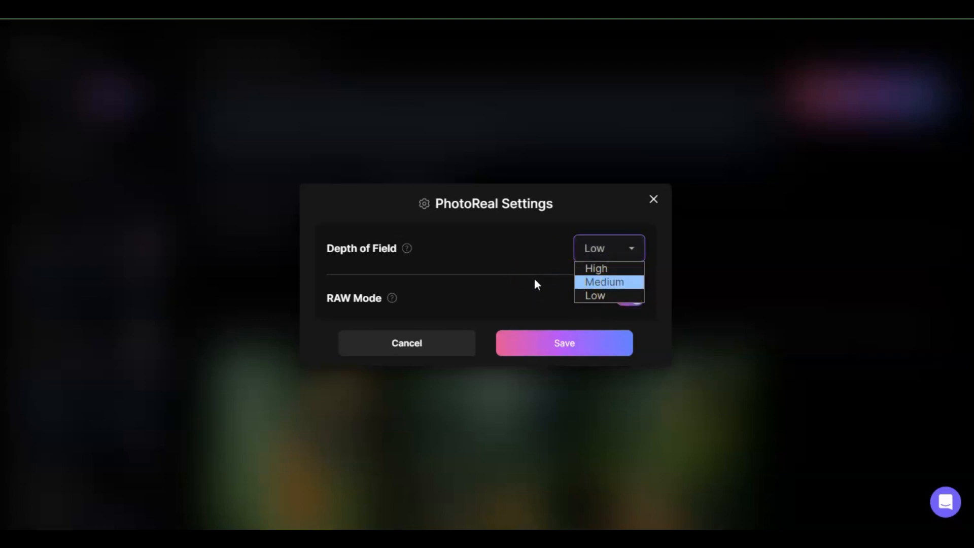
left_click(584, 285)
left_click(593, 281)
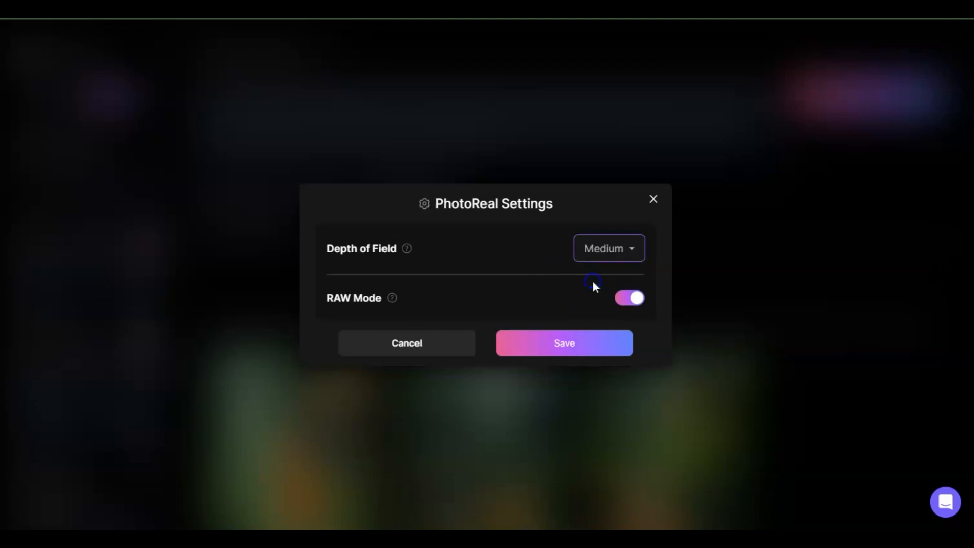
left_click(561, 345)
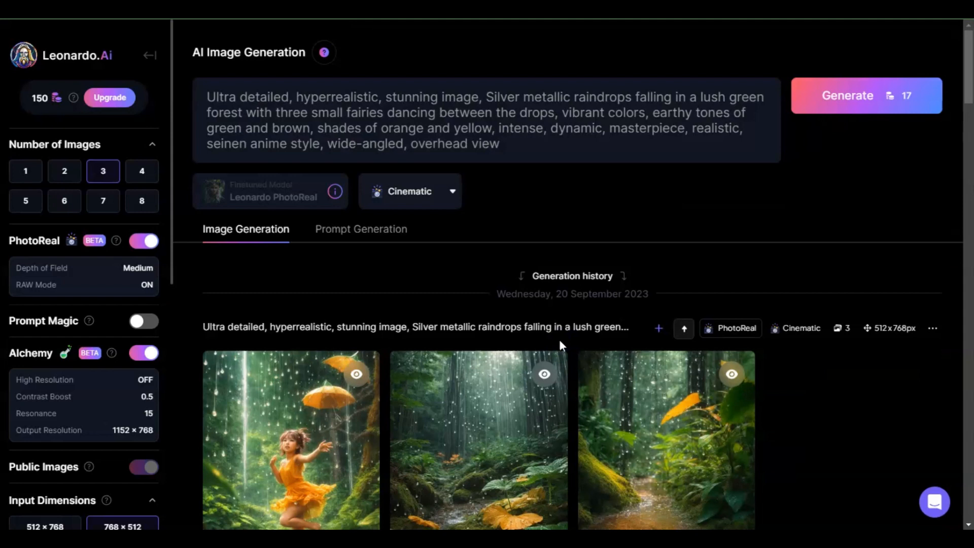
- Review the High Resolution, Contrast Boost and Resonance options in the Alchemy settings and save the dialog
left_click(739, 378)
left_click(130, 408)
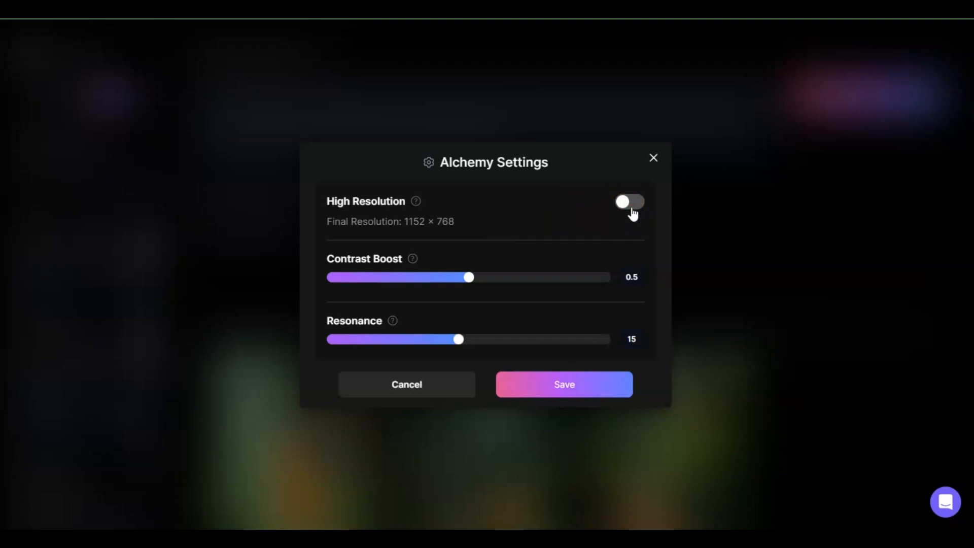
left_click(569, 392)
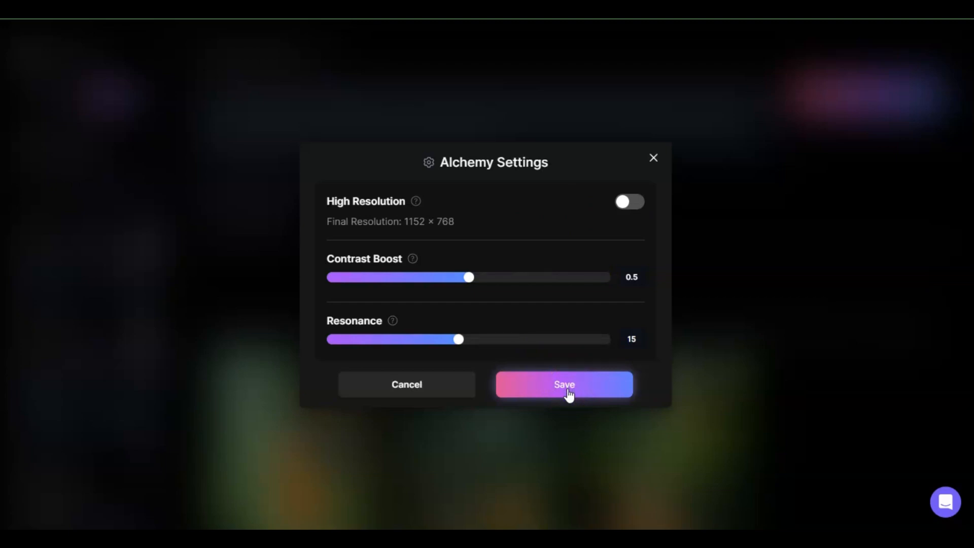
left_click(569, 395)
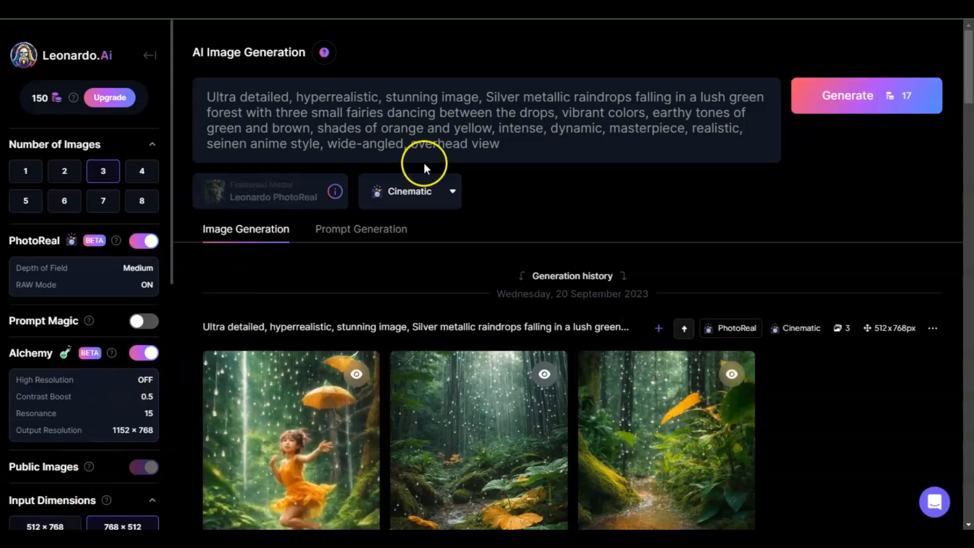
- Switch to the untitled Notepad file and copy the whole prompt about an athletic woman before an exploding space station
mouse_move(6, 191)
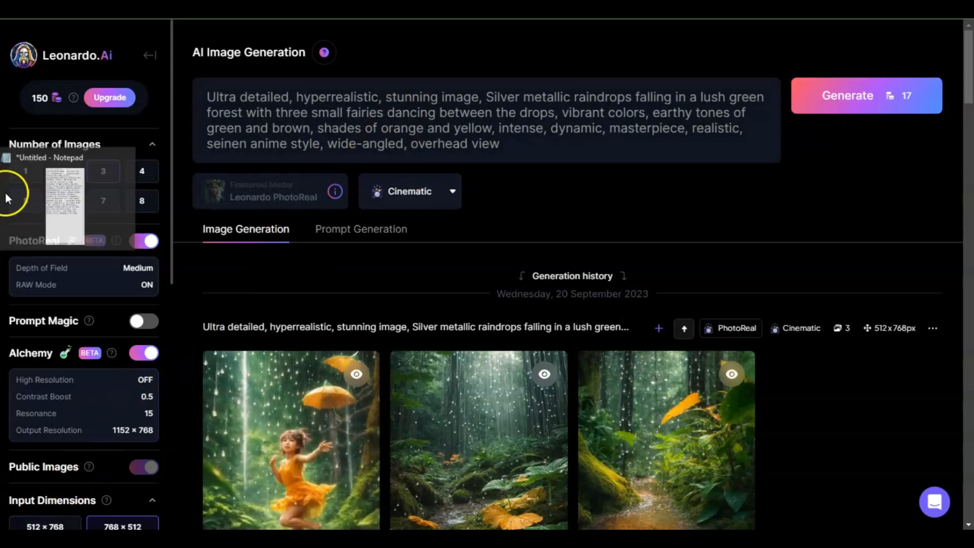
left_click(7, 191)
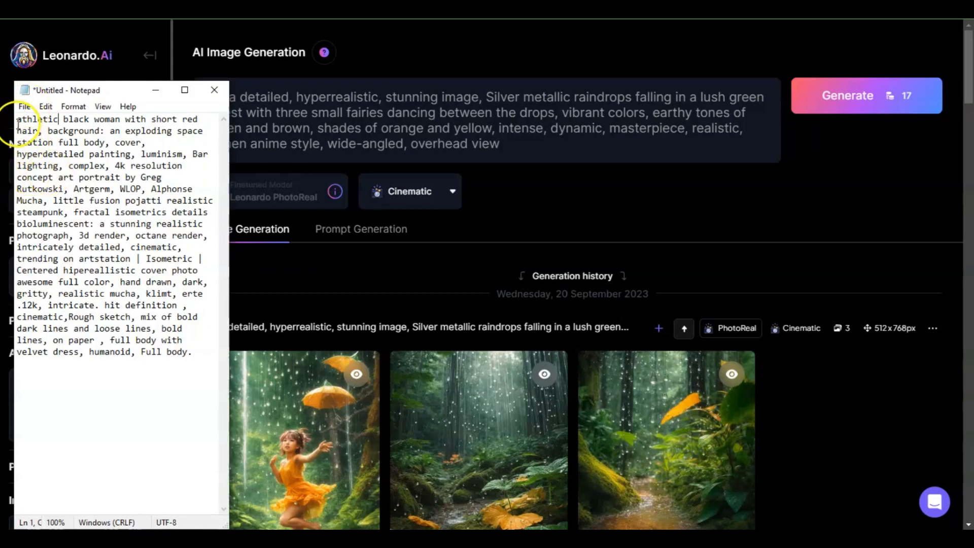
left_click_drag(17, 118, 220, 348)
key("ctrl+c")
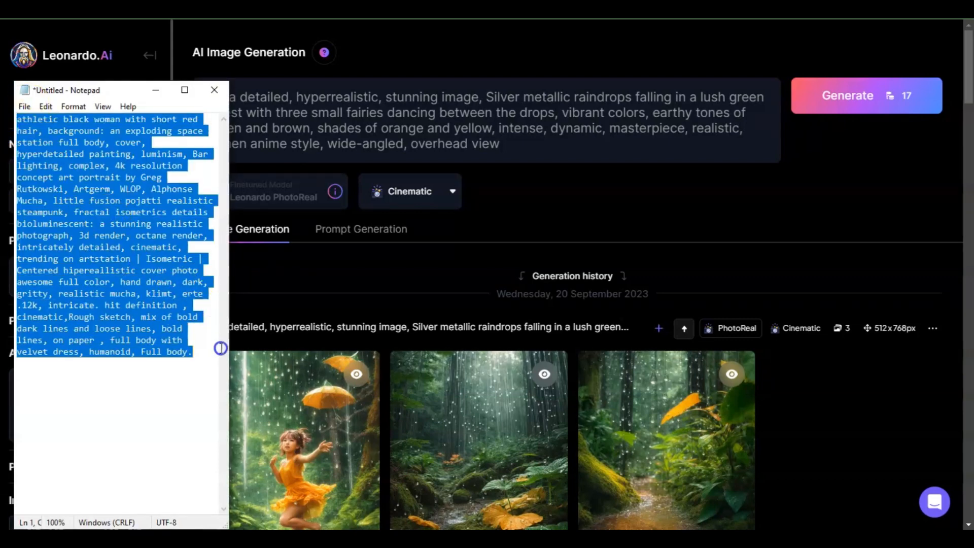
- Replace the fairy forest prompt in Leonardo.Ai with the copied space station prompt
double_click(381, 131)
key("ctrl+a")
key("BackSpace")
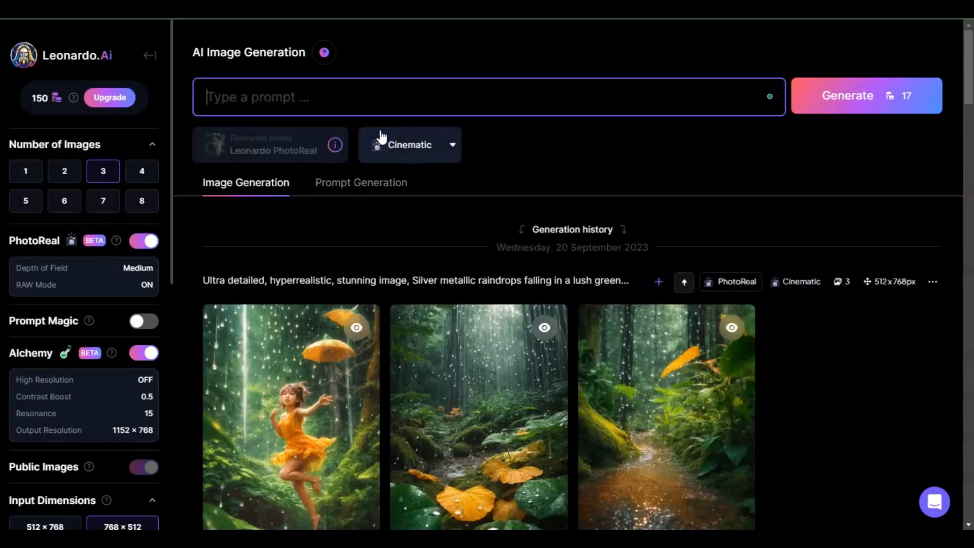
key("ctrl+v")
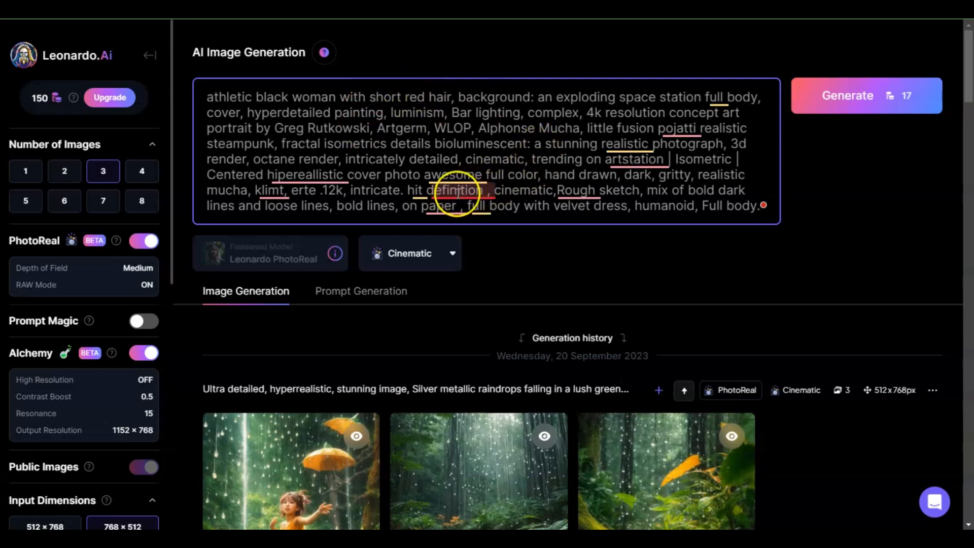
- Correct "hipereallistic" to "hyperrealistic" in the prompt and generate the images in the Cinematic style
mouse_move(458, 193)
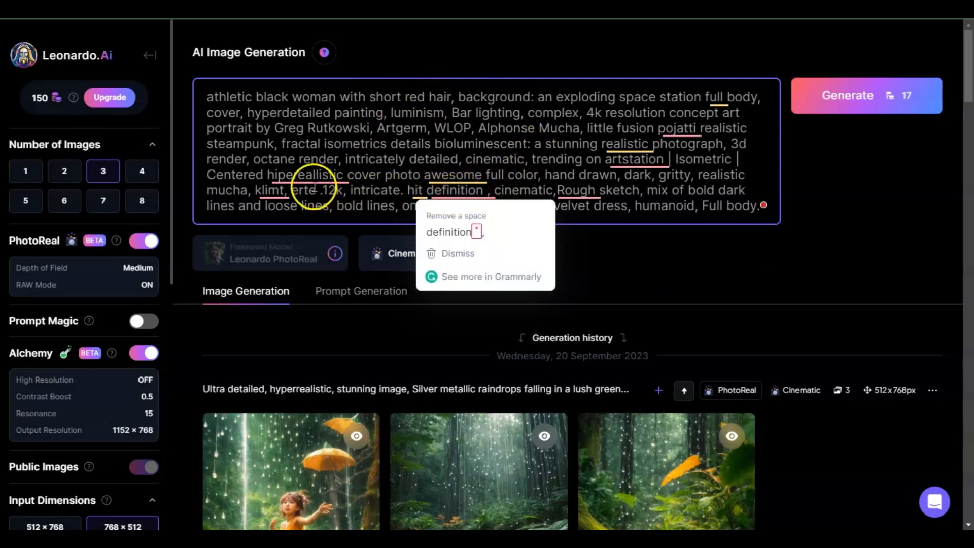
mouse_move(315, 182)
left_click(314, 218)
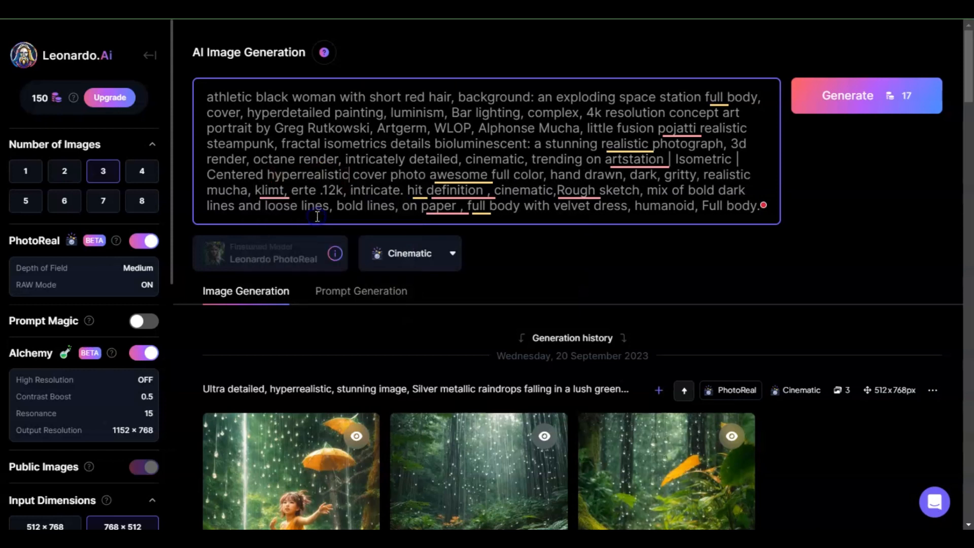
left_click(523, 205)
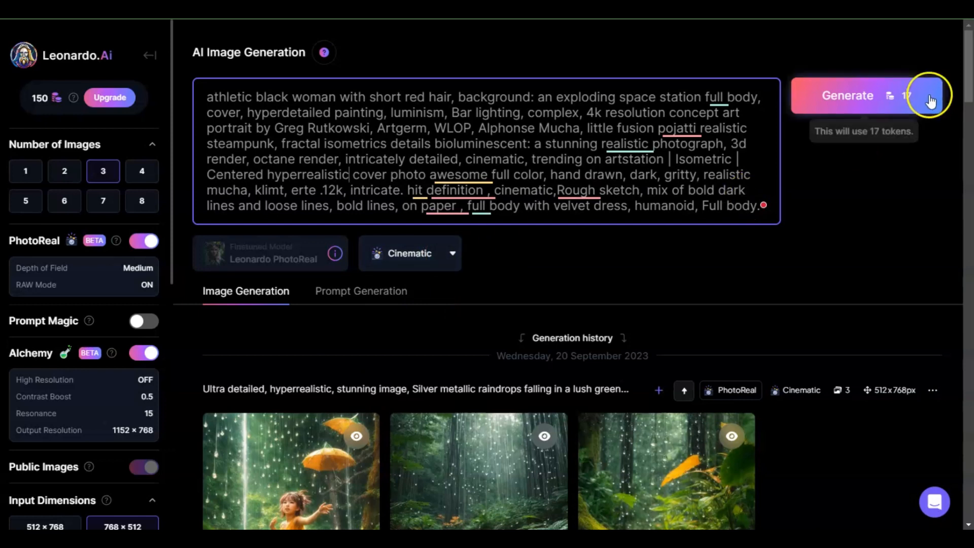
left_click(855, 90)
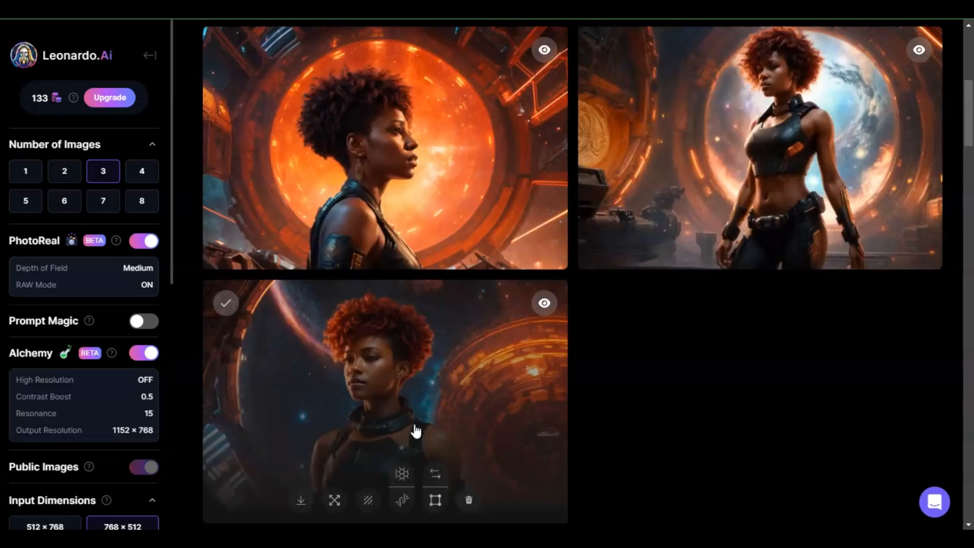
- Examine each of the three Cinematic results enlarged, one after another, and close the viewer
left_click(416, 183)
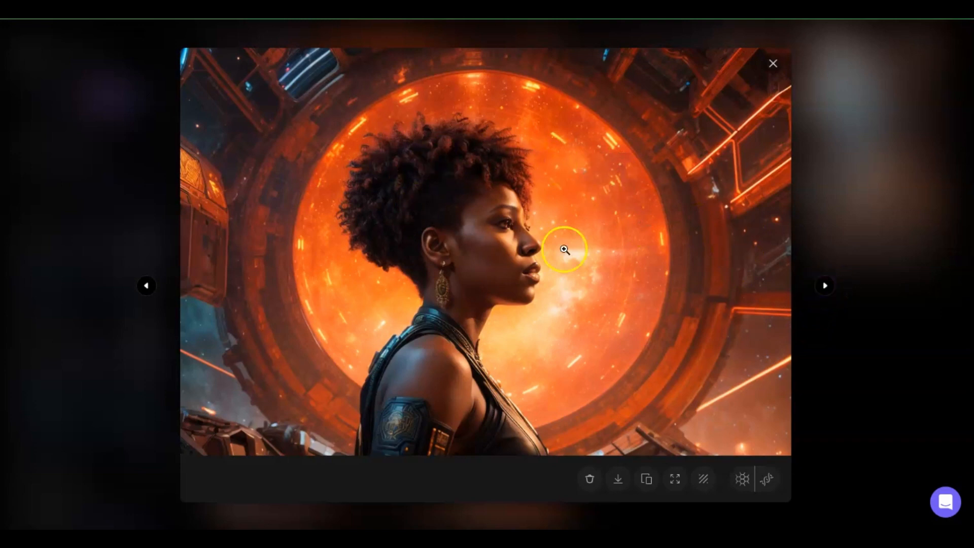
left_click(826, 285)
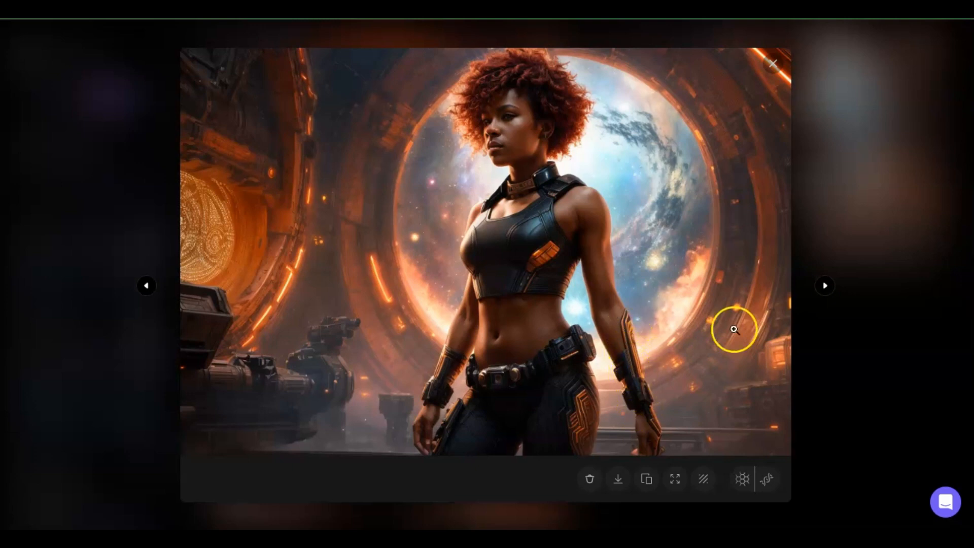
left_click(825, 286)
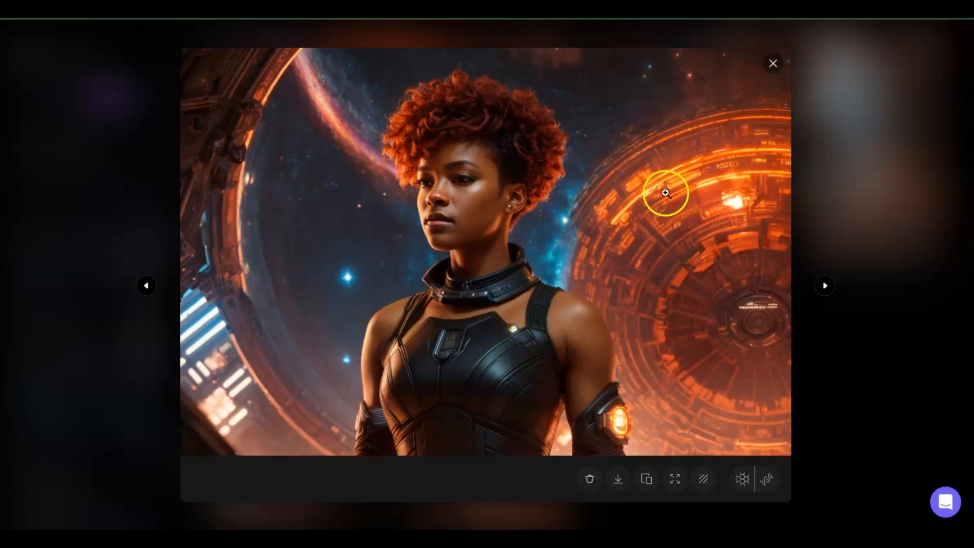
left_click(771, 64)
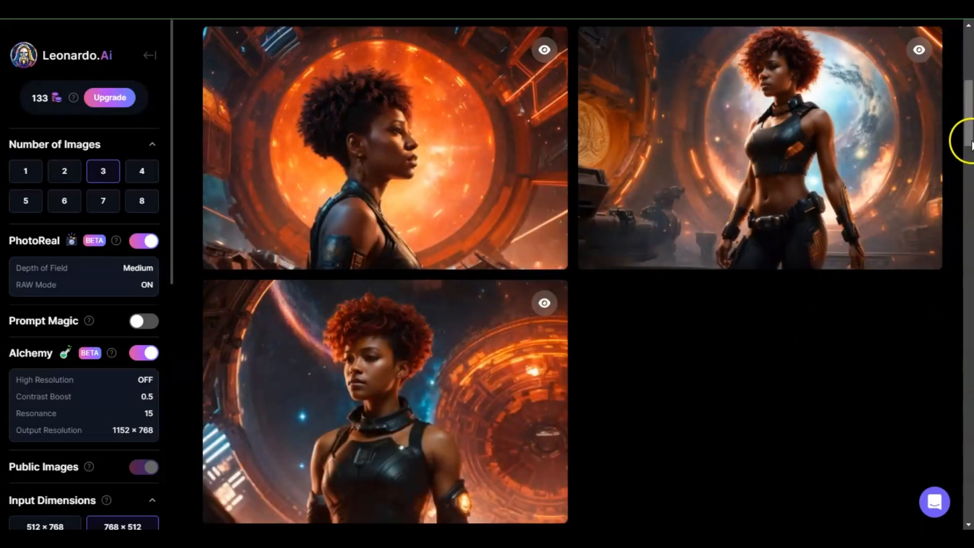
- Change the PhotoReal style to Creative and generate another set of images from the same prompt
scroll(972, 134, "up", 6)
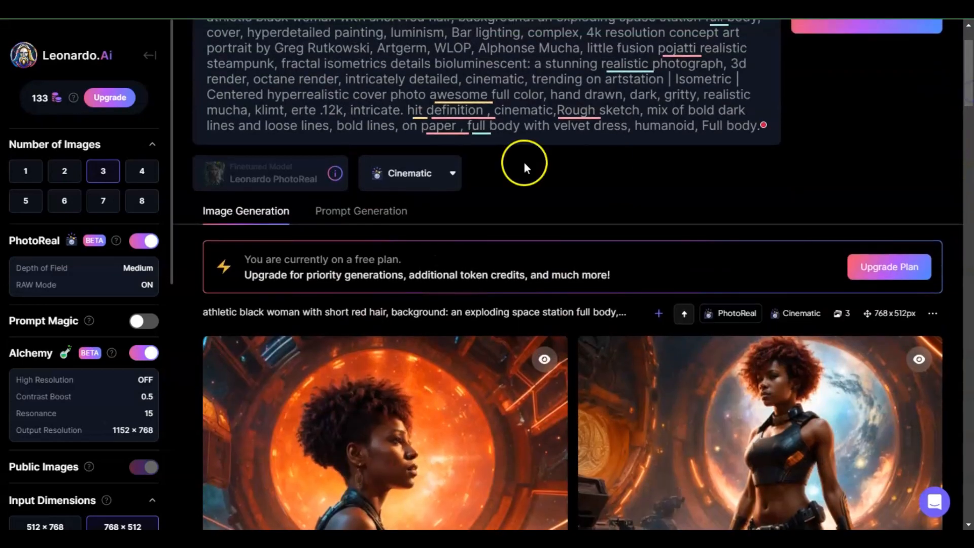
left_click(448, 175)
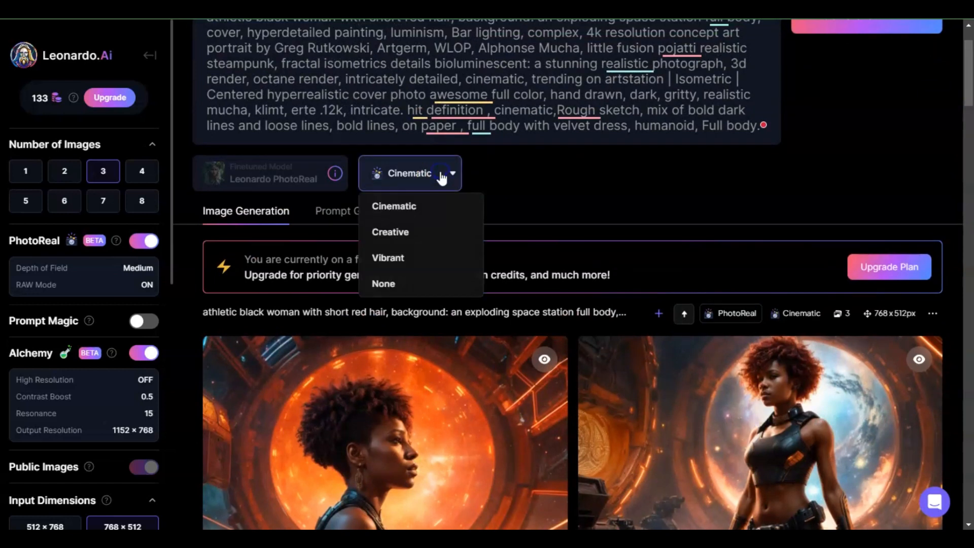
left_click(399, 231)
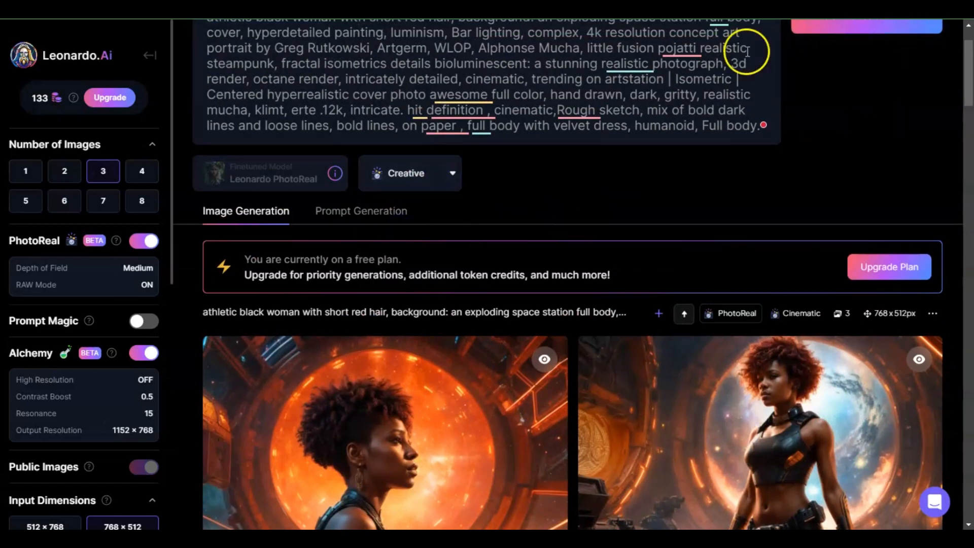
mouse_move(677, 48)
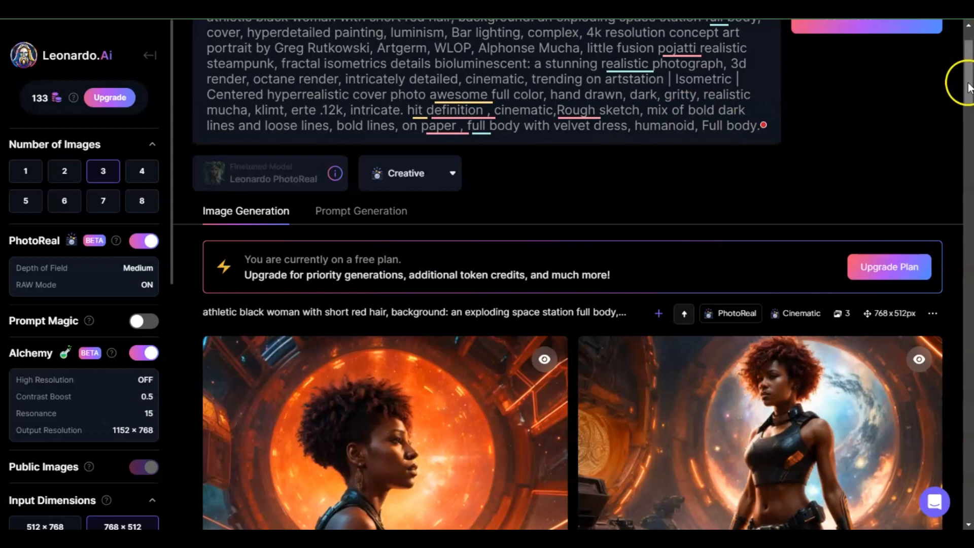
left_click_drag(968, 74, 970, 61)
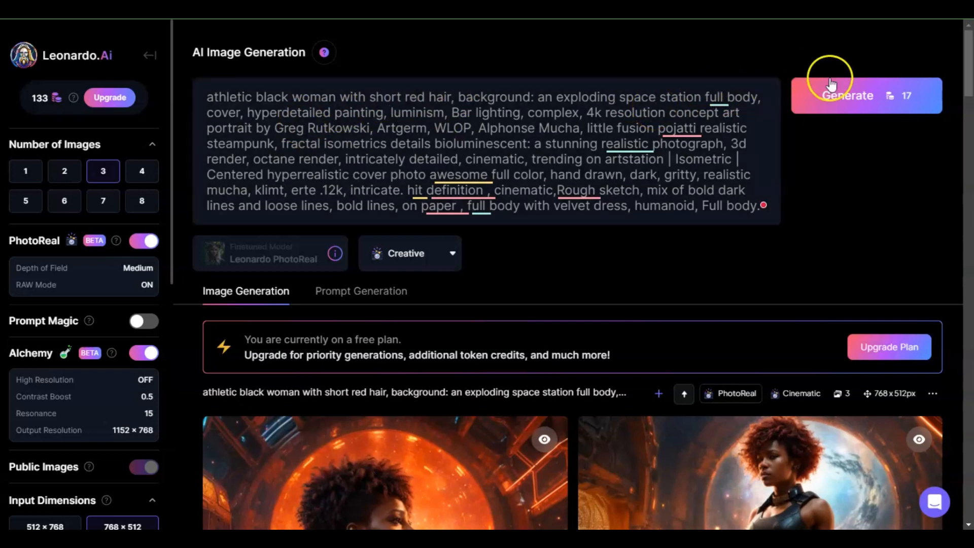
left_click(884, 104)
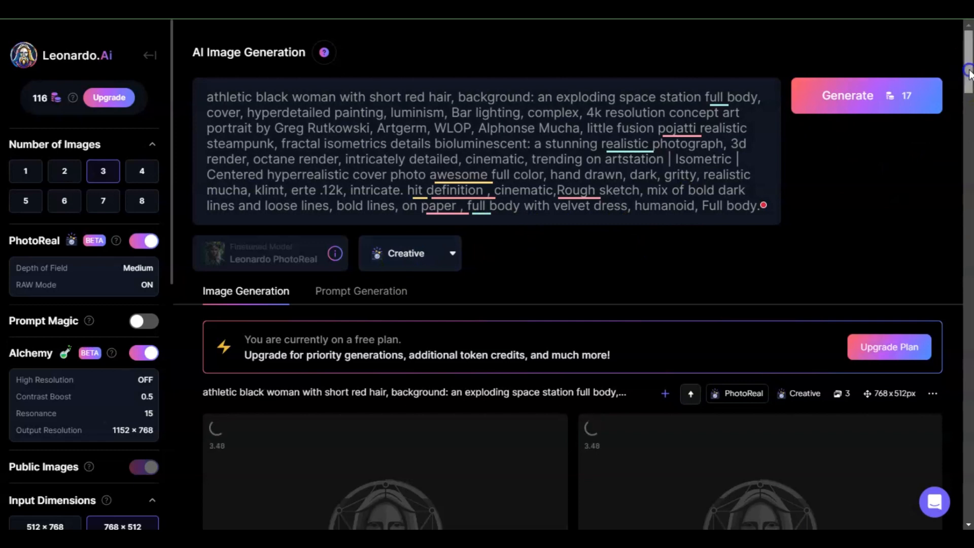
- Examine the three Creative results enlarged, one after another, and compare them with the earlier Cinematic set
left_click_drag(968, 75, 967, 118)
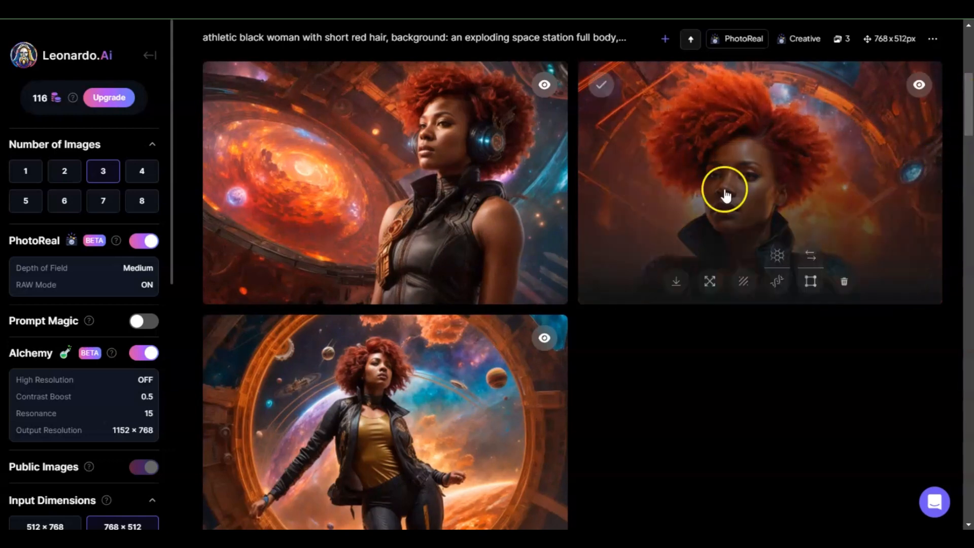
left_click(440, 174)
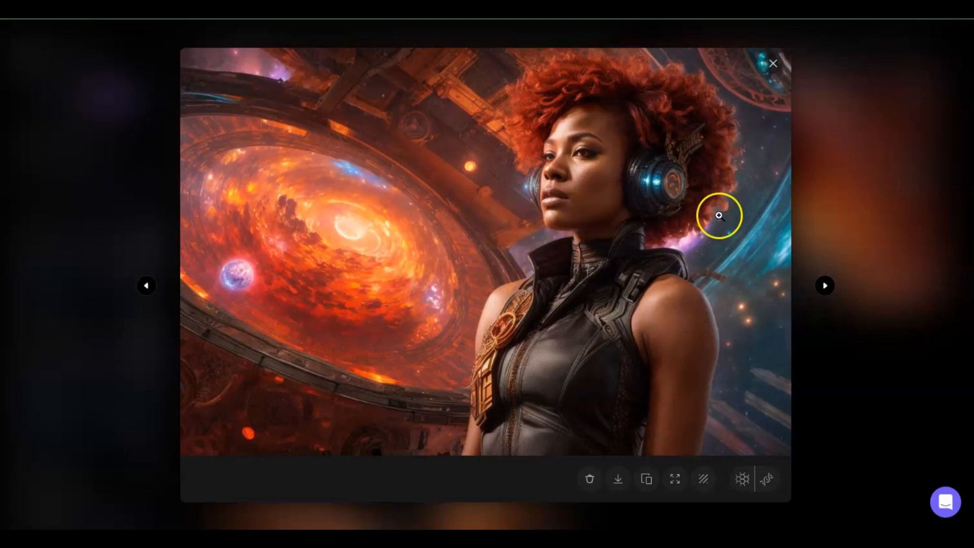
left_click(822, 294)
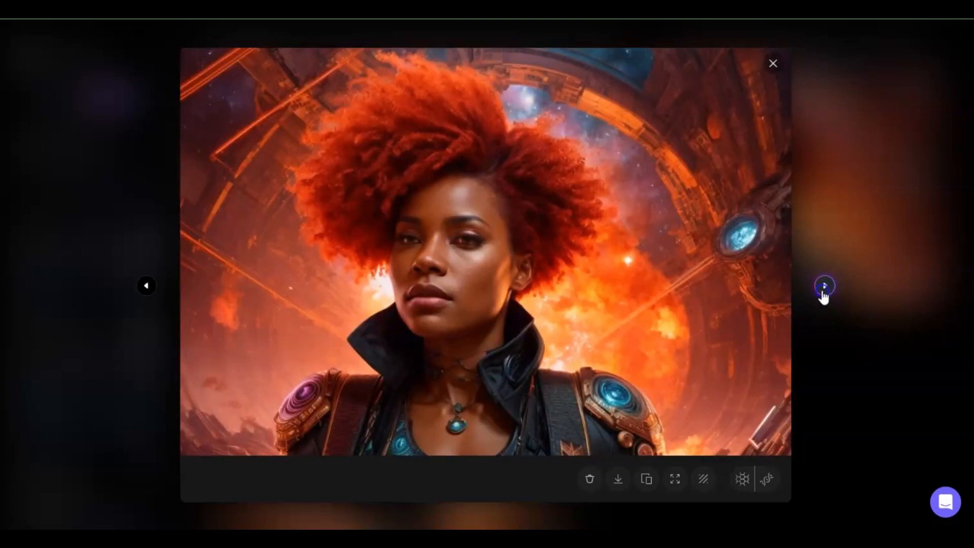
left_click(823, 294)
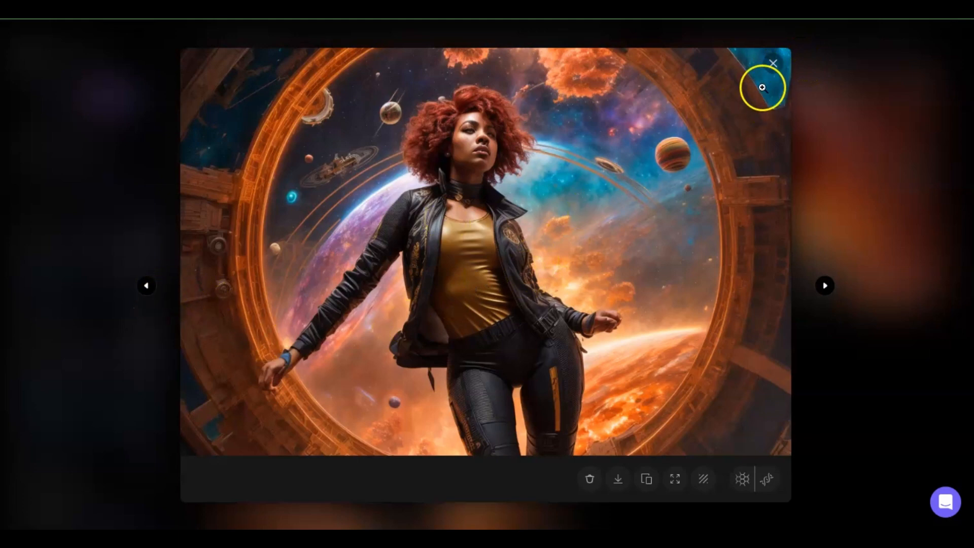
left_click(773, 65)
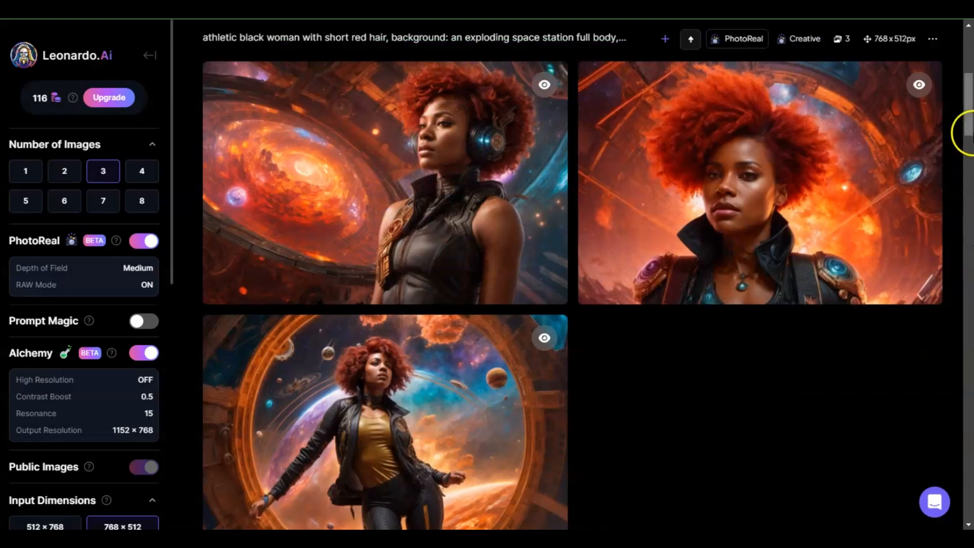
mouse_move(969, 109)
left_mouse_down()
mouse_move(970, 88)
mouse_move(970, 159)
mouse_move(970, 84)
mouse_move(970, 118)
left_mouse_up()
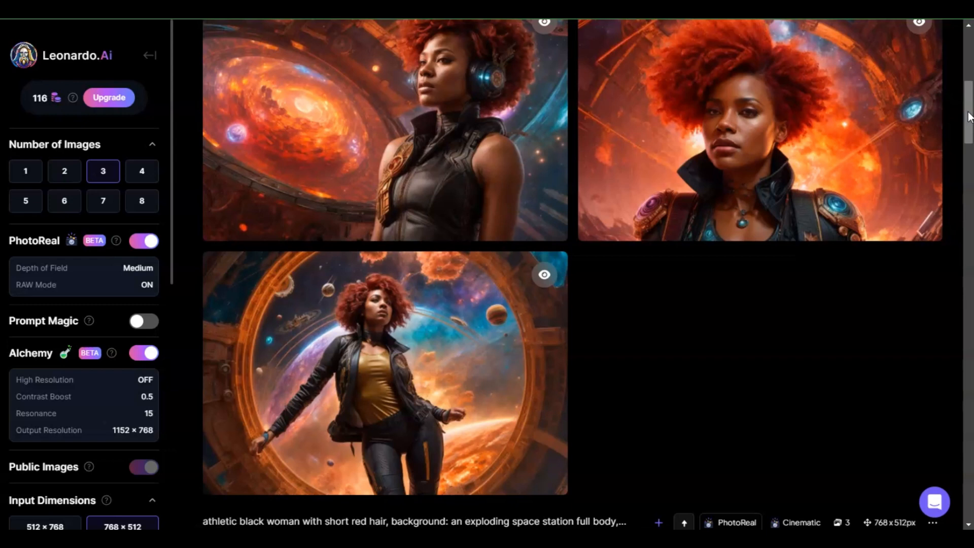
left_click_drag(969, 116, 970, 170)
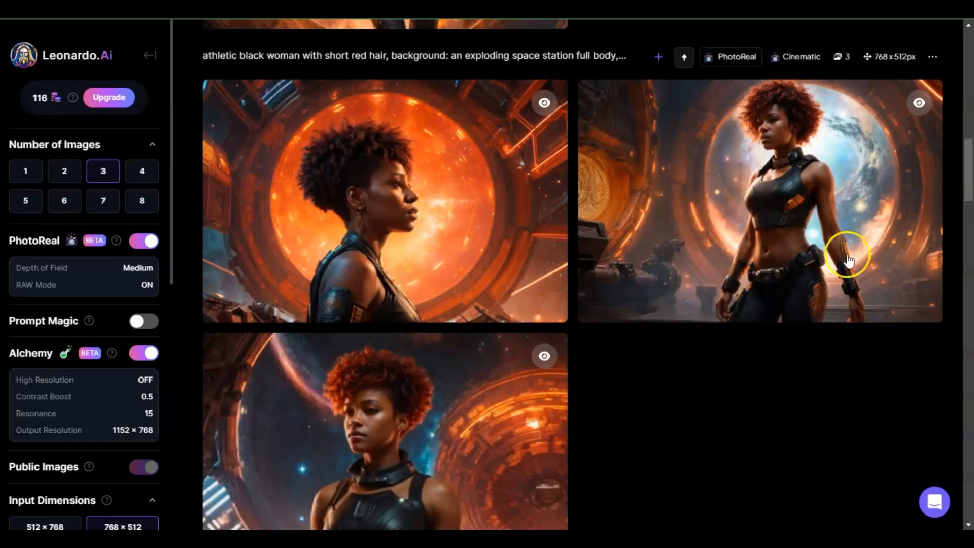
- Change the PhotoReal style to Vibrant and generate another set of images from the same prompt
left_click_drag(969, 170, 969, 46)
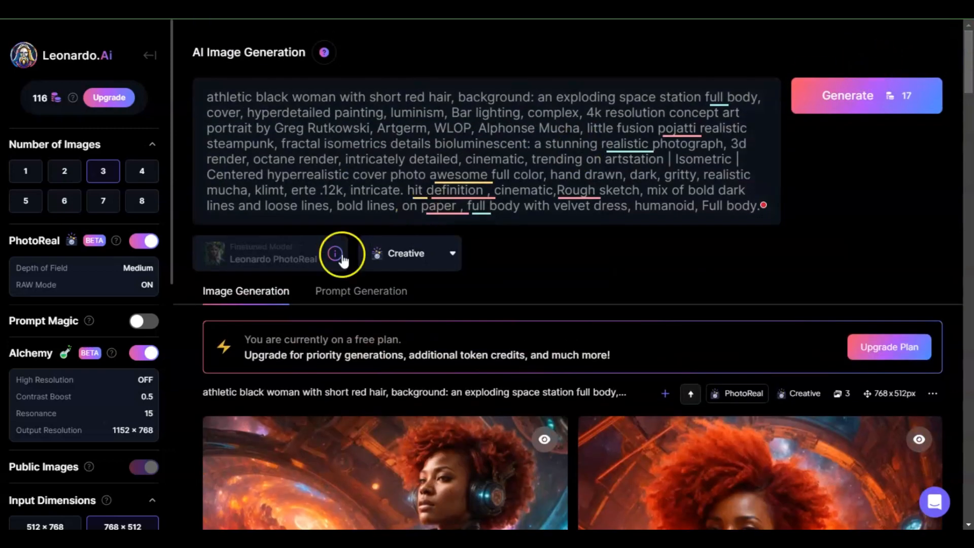
left_click(451, 254)
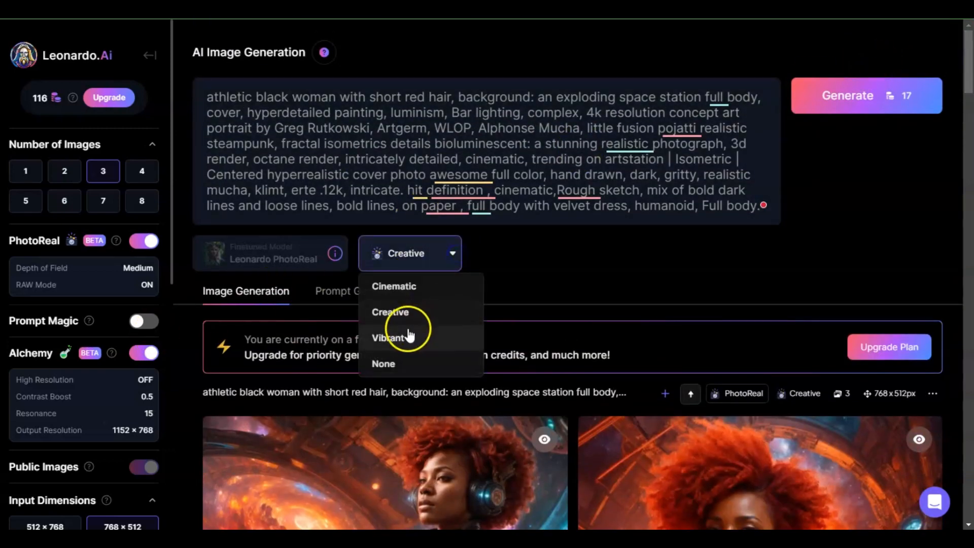
left_click(389, 338)
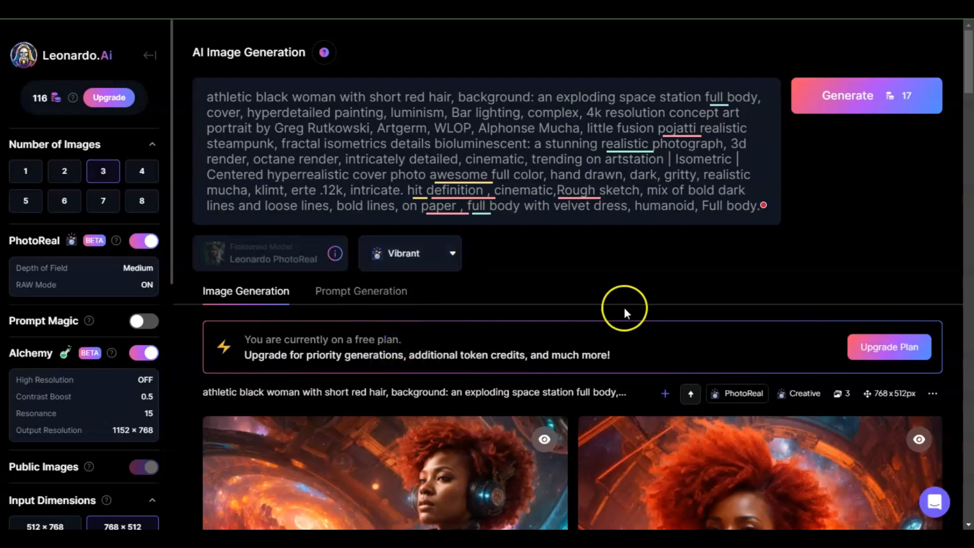
left_click(899, 87)
- Examine the three Vibrant results enlarged, magnify the third one, and compare the set with the earlier Creative results
left_click_drag(970, 71, 970, 112)
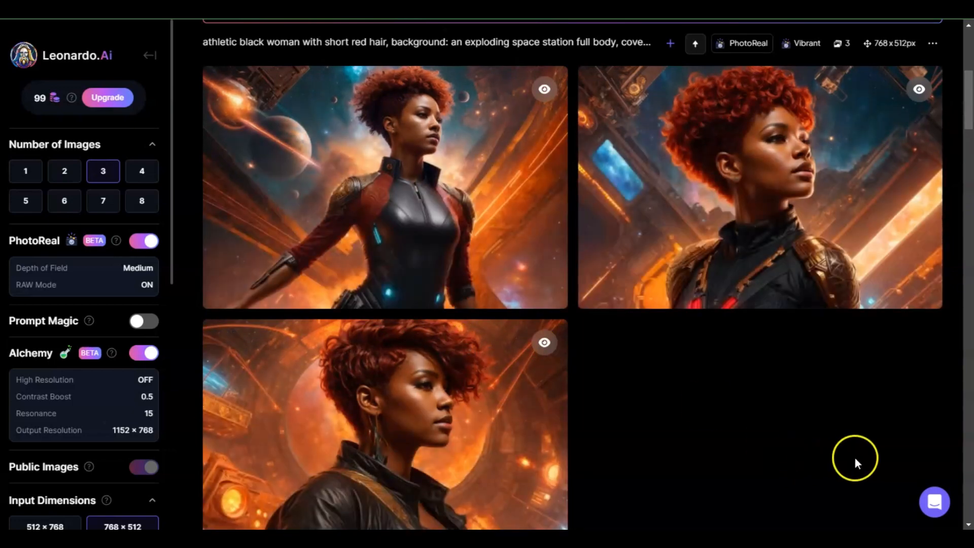
mouse_move(717, 113)
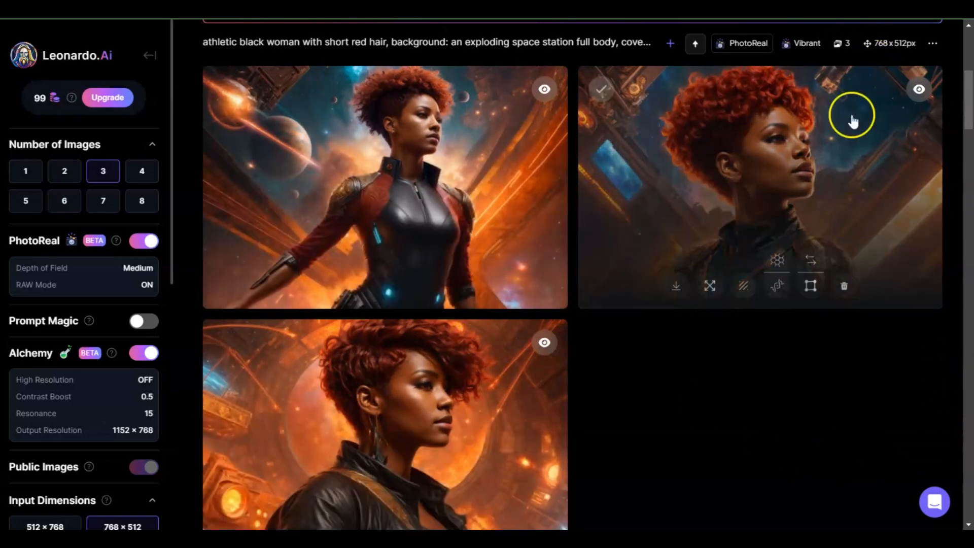
left_click(526, 178)
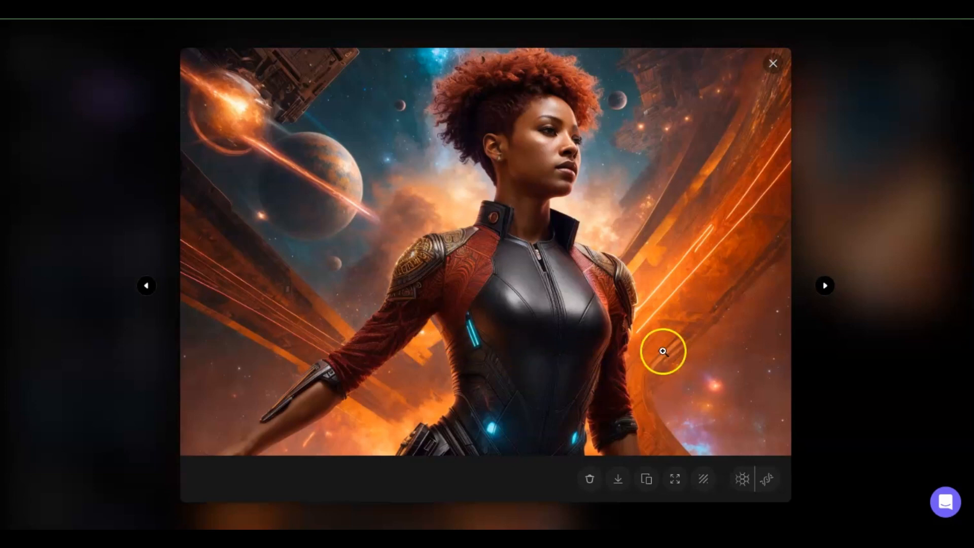
left_click(825, 286)
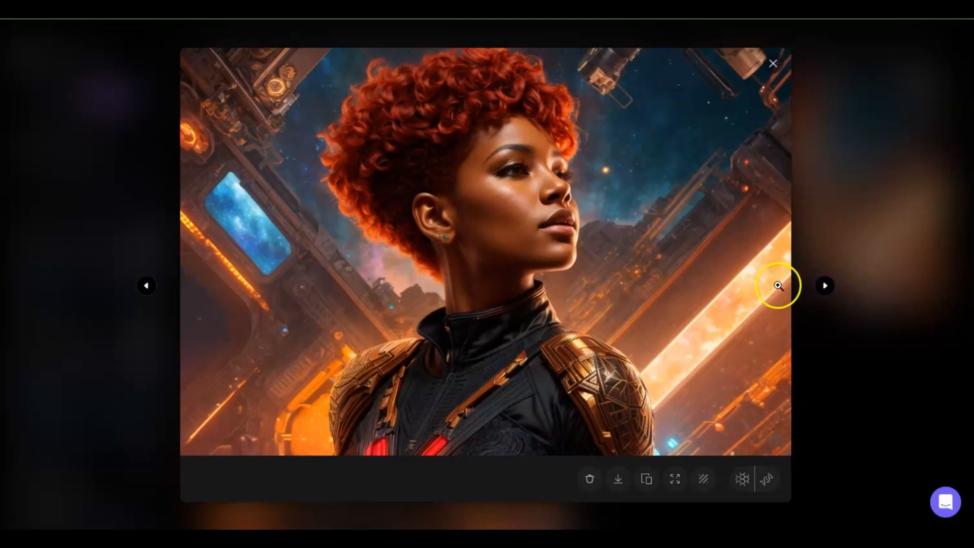
left_click(825, 285)
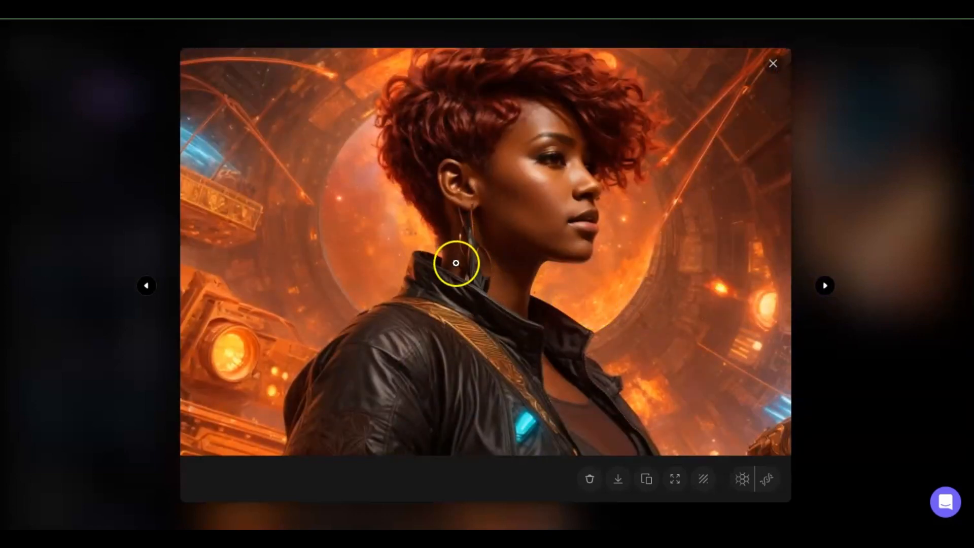
left_click(461, 241)
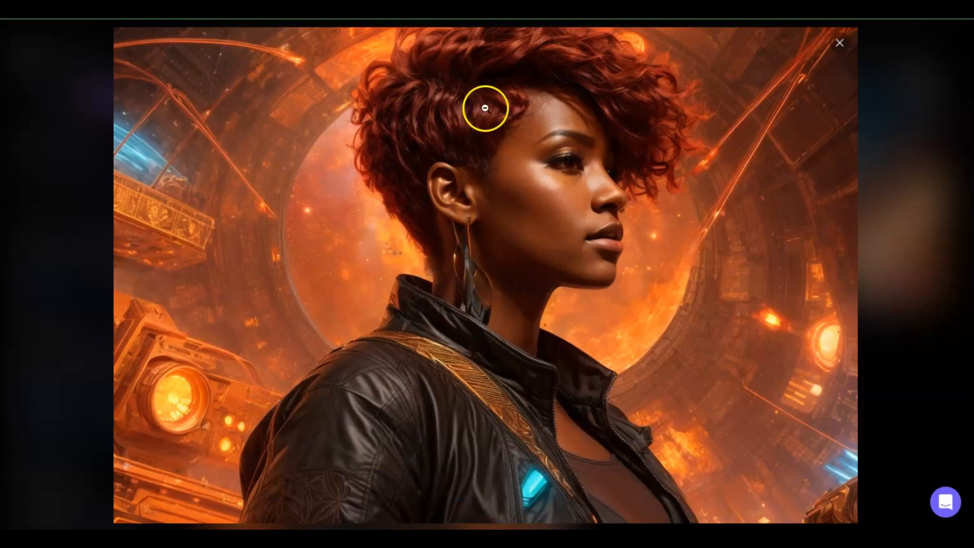
left_click(841, 44)
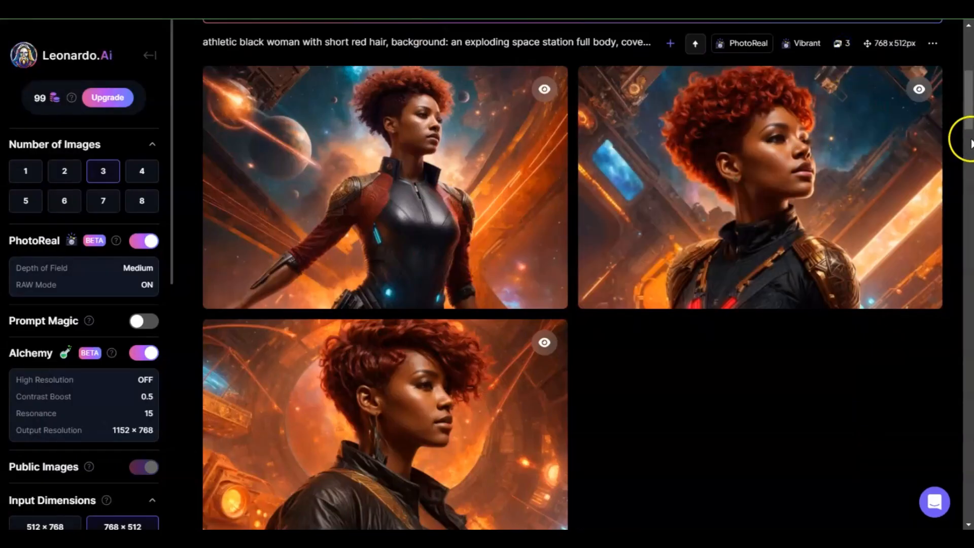
left_click_drag(967, 135, 968, 182)
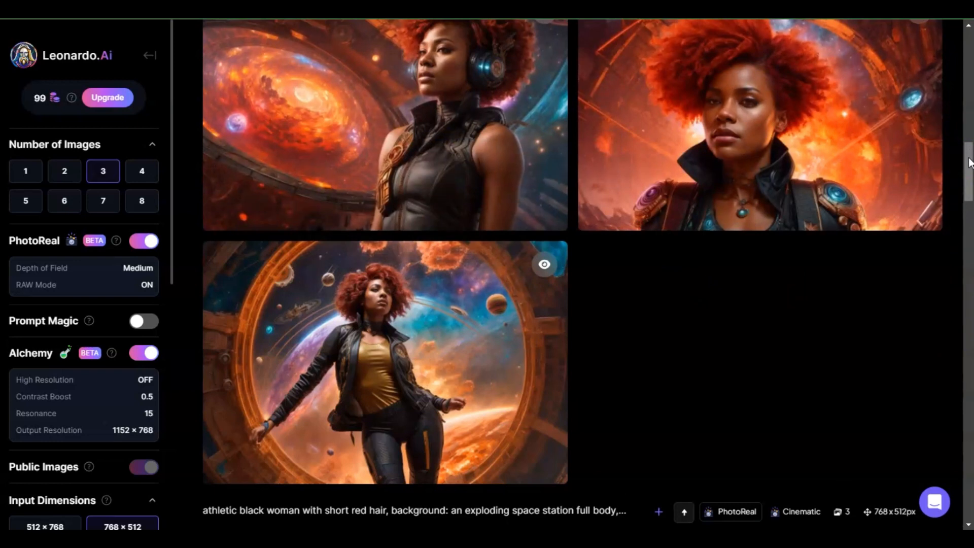
left_click_drag(969, 159, 967, 94)
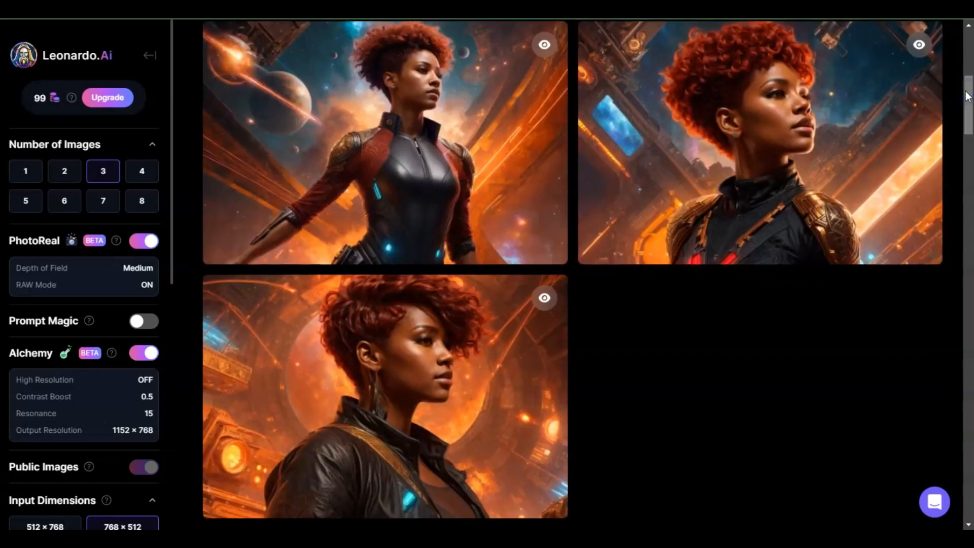
- Set the PhotoReal style to None and generate another set of images from the same prompt
left_click_drag(970, 94, 969, 65)
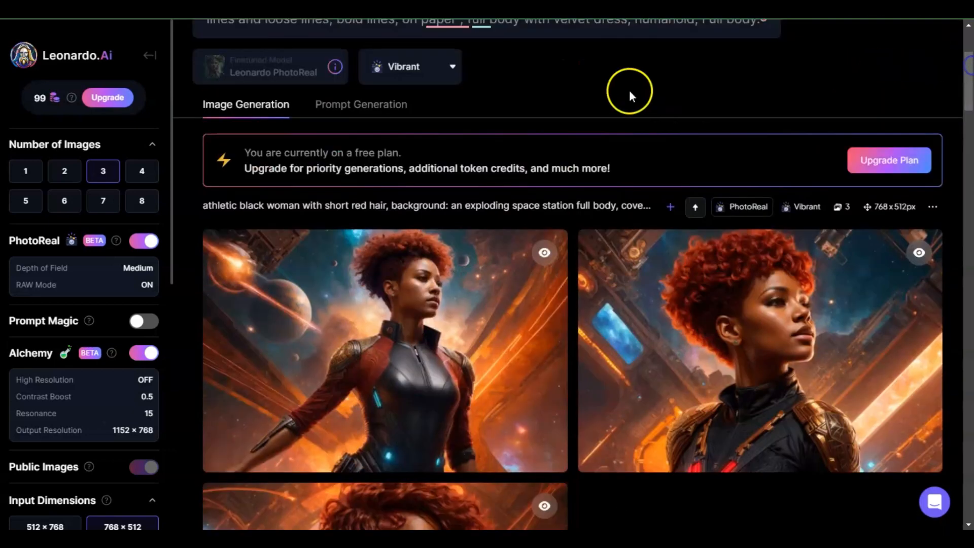
left_click(441, 67)
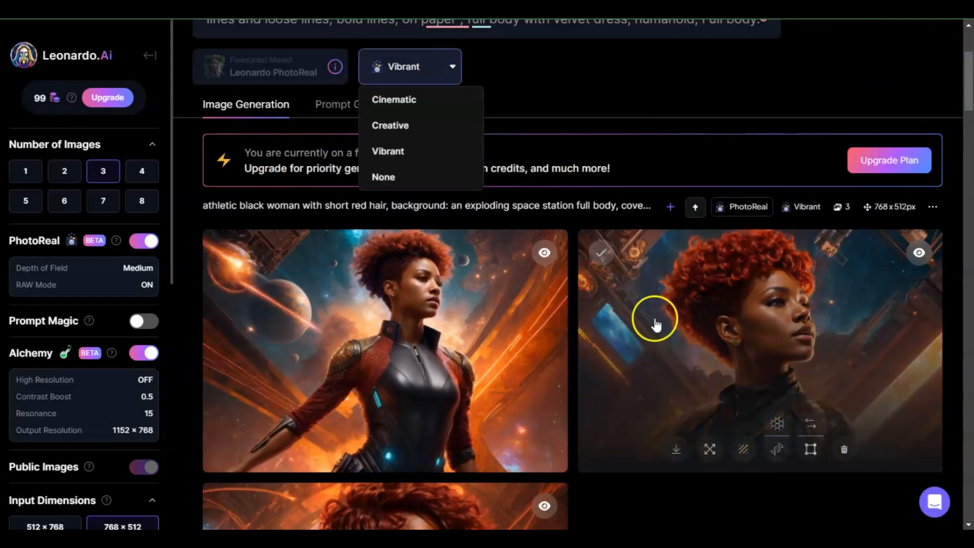
left_click(401, 184)
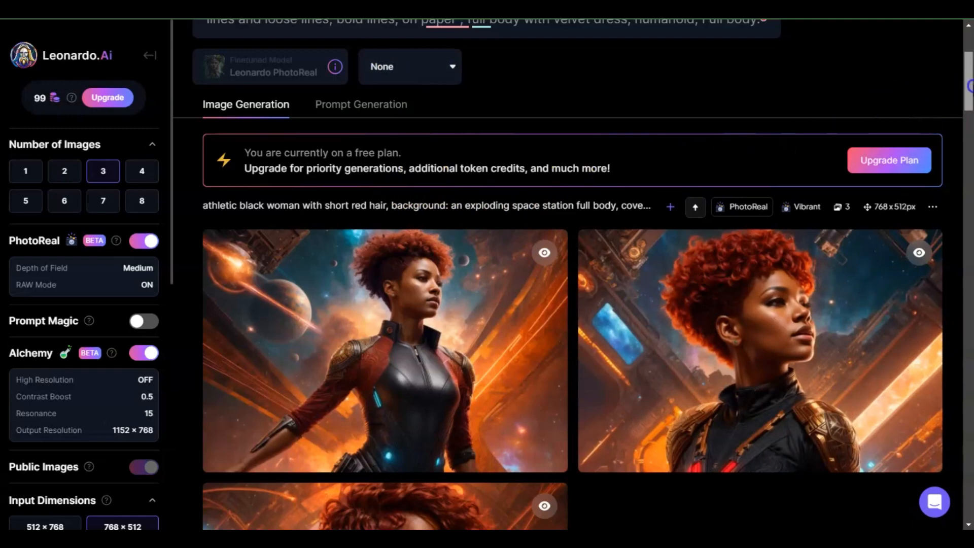
scroll(969, 86, "up", 4)
left_click(873, 94)
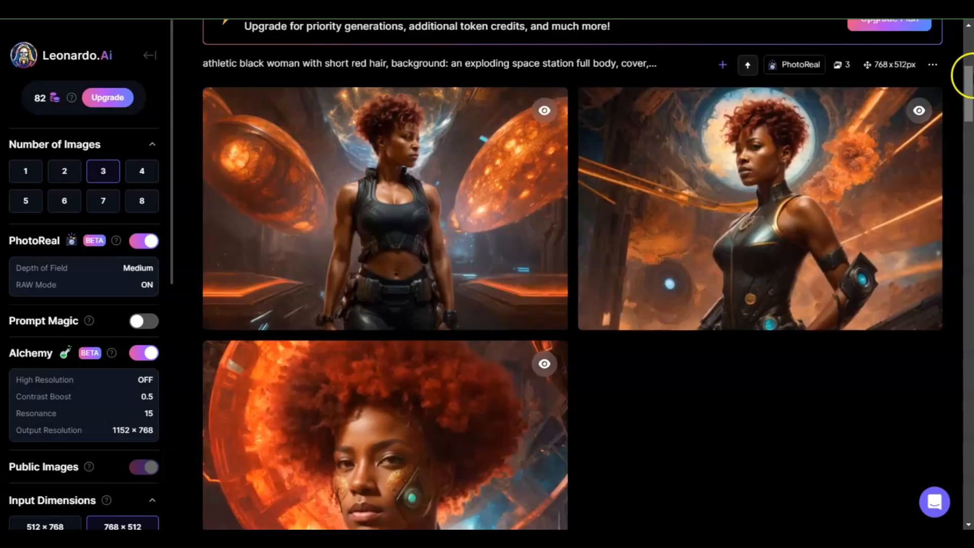
- Examine the three results generated without a style enlarged, going forward and back through them, and close the viewer
mouse_move(421, 220)
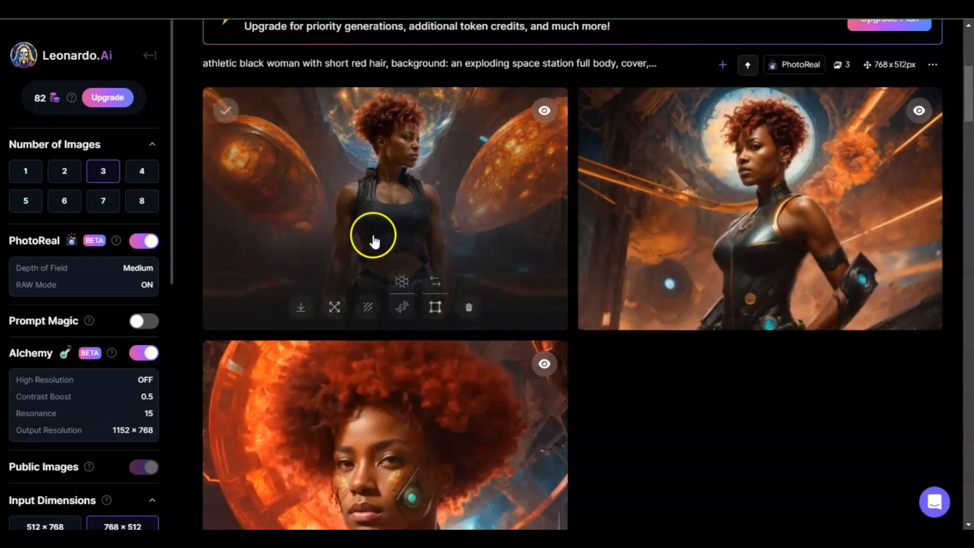
left_click(374, 241)
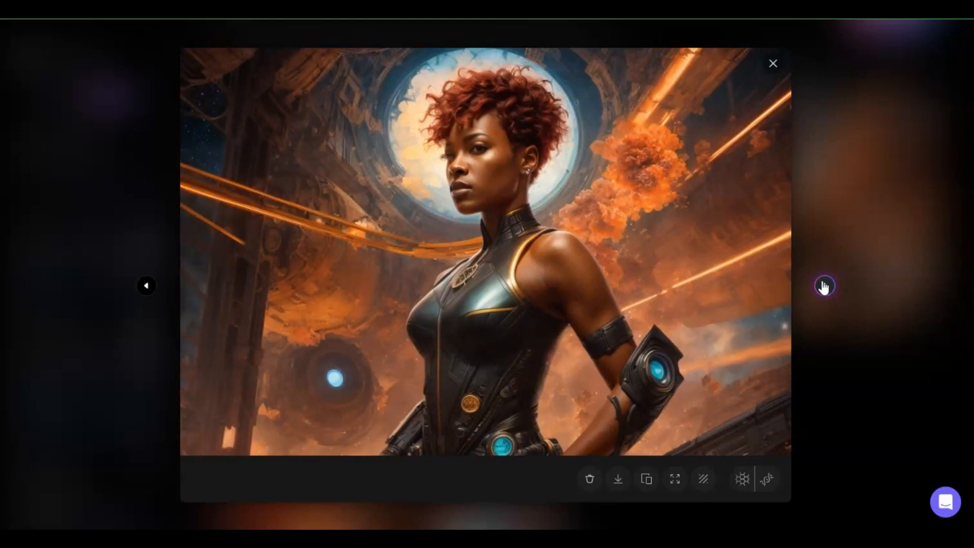
left_click(823, 287)
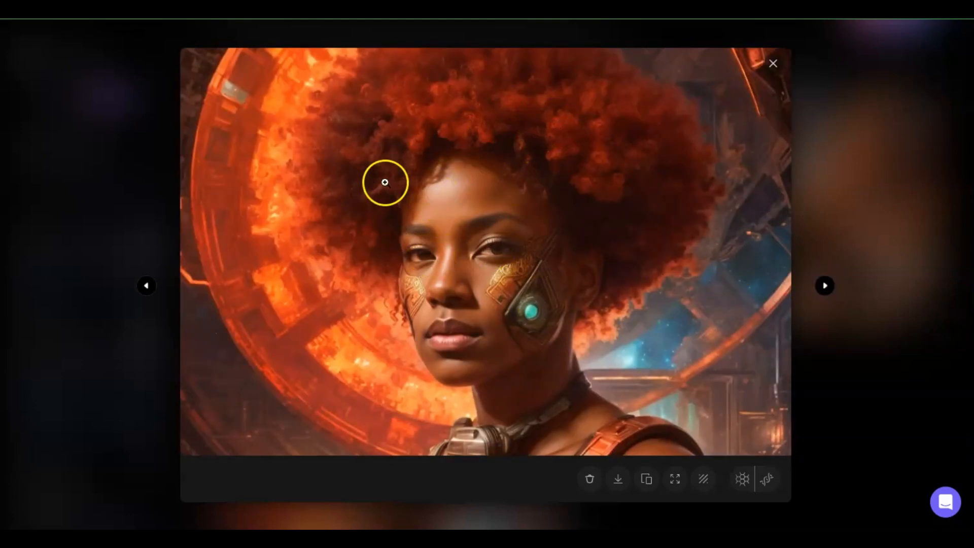
left_click(146, 287)
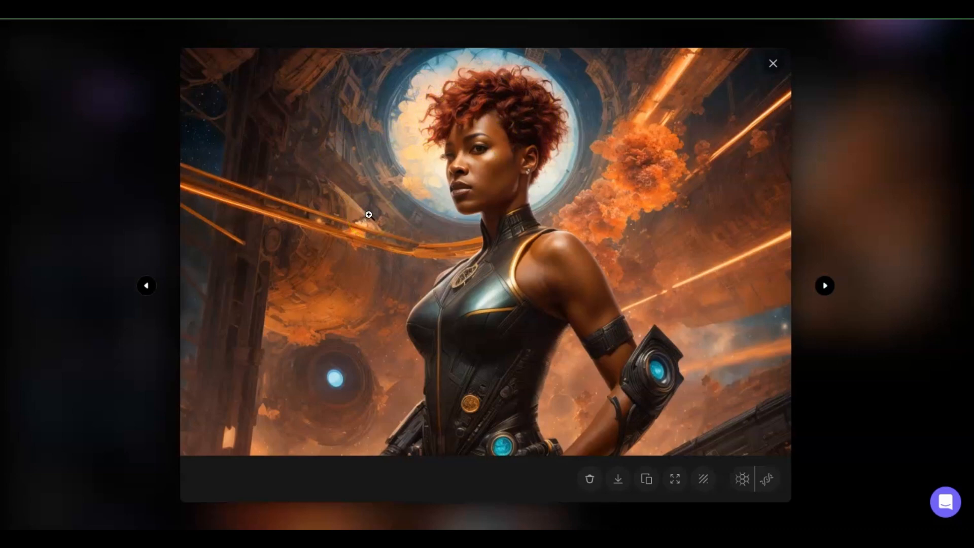
left_click(147, 286)
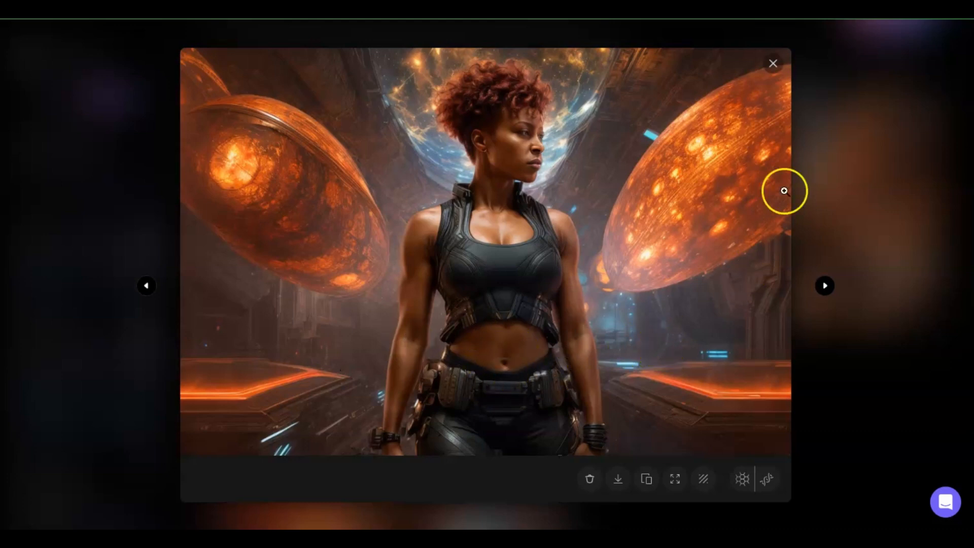
left_click(772, 65)
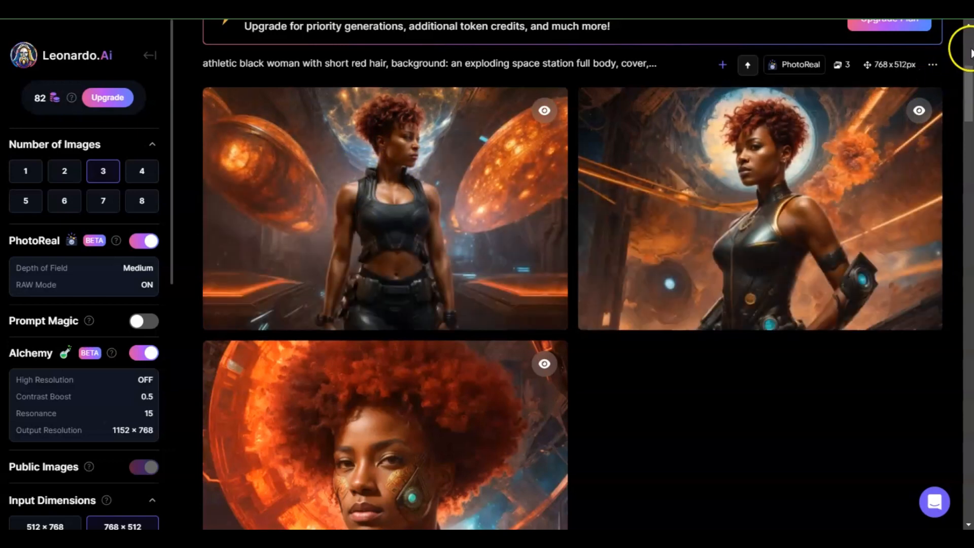
left_click(970, 49)
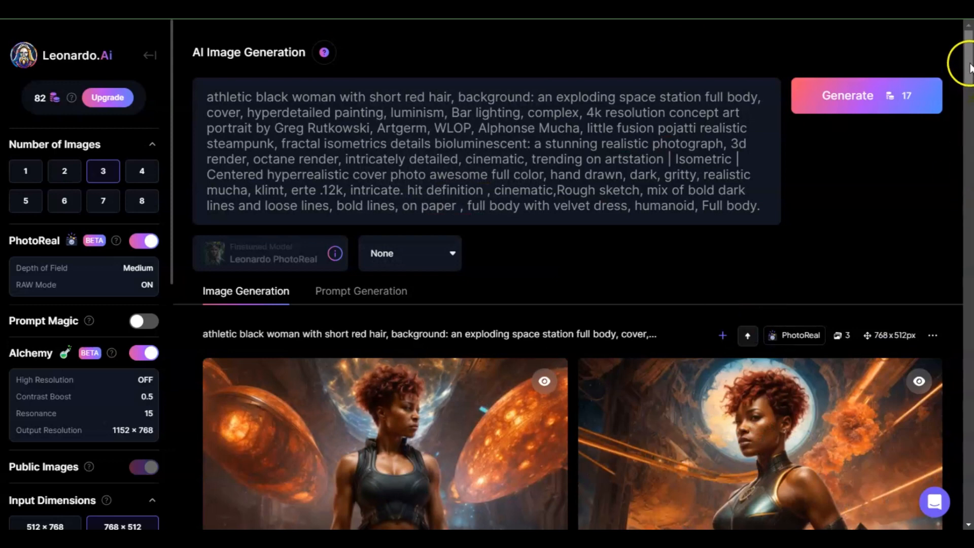
left_click_drag(968, 66, 972, 99)
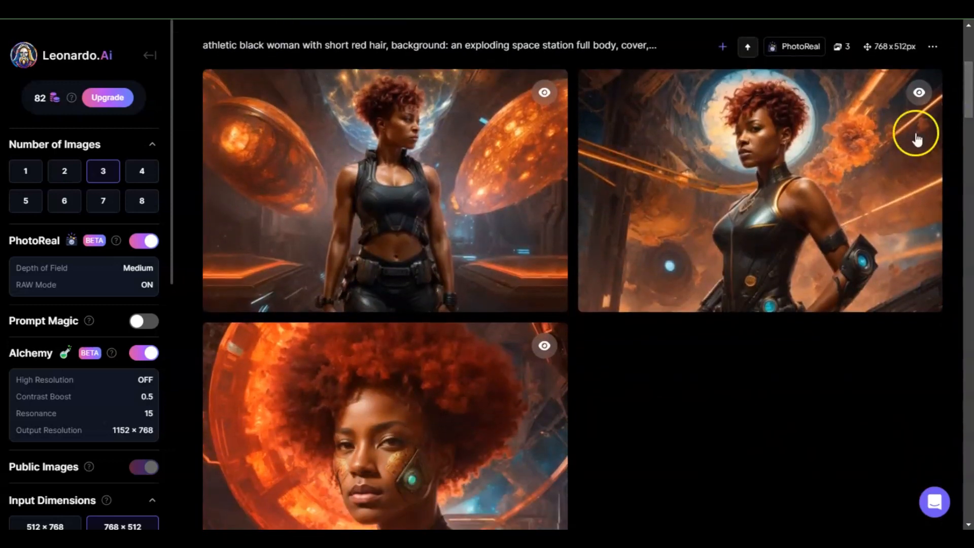
mouse_move(790, 174)
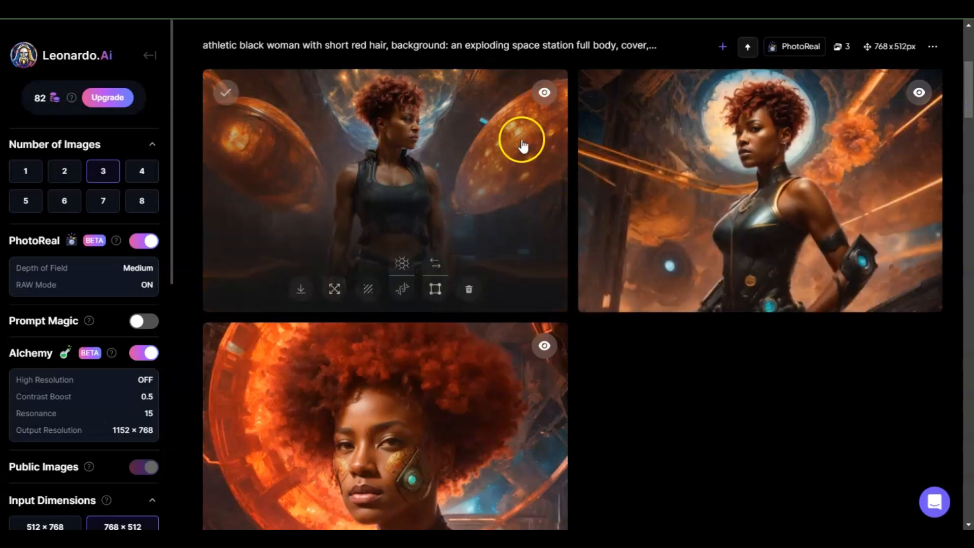
mouse_move(679, 236)
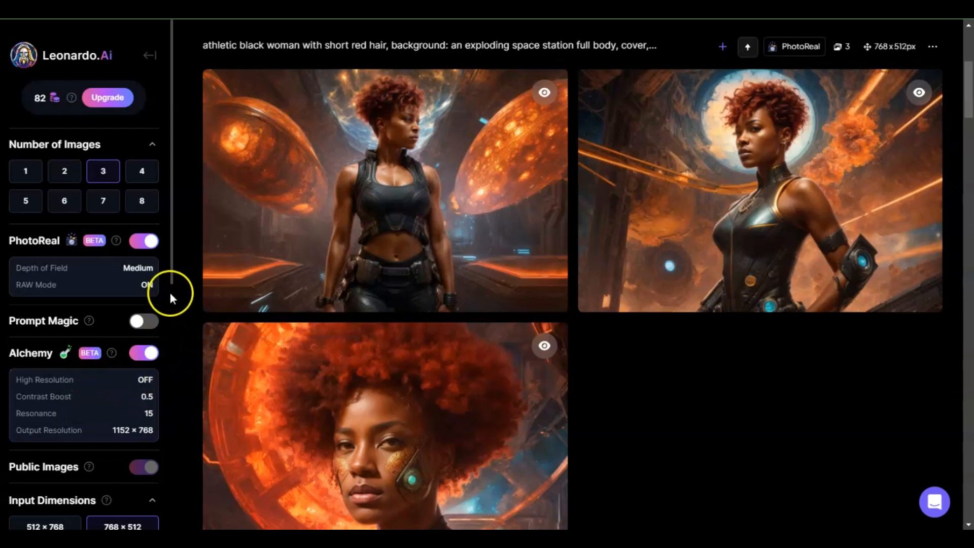
mouse_move(172, 261)
left_mouse_down()
mouse_move(173, 385)
mouse_move(177, 265)
left_mouse_up()
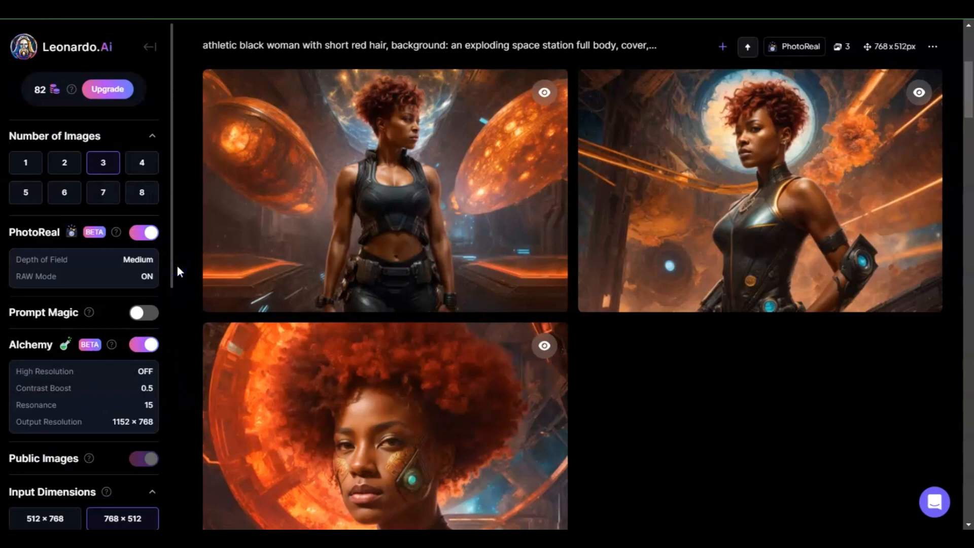